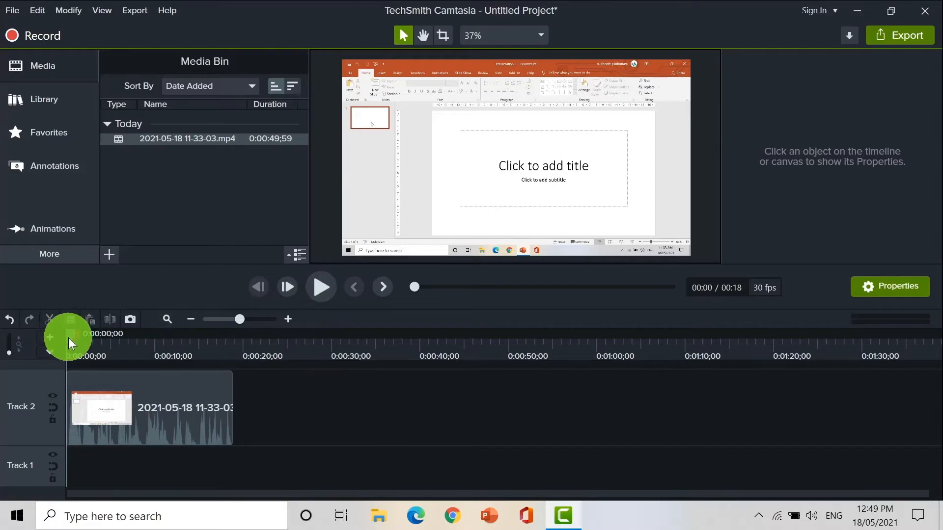
pyautogui.moveTo(70, 337)
pyautogui.mouseDown()
pyautogui.moveTo(155, 337)
pyautogui.moveTo(58, 330)
pyautogui.mouseUp()
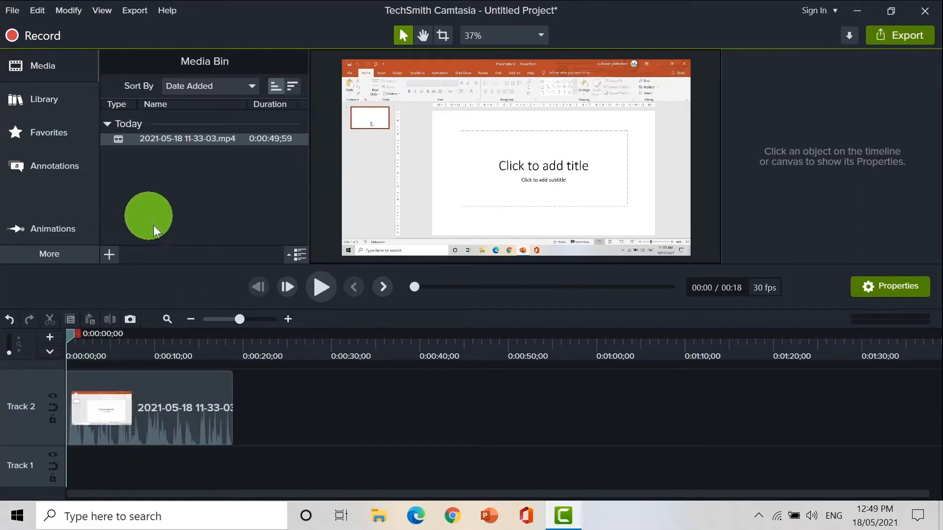
pyautogui.click(113, 407)
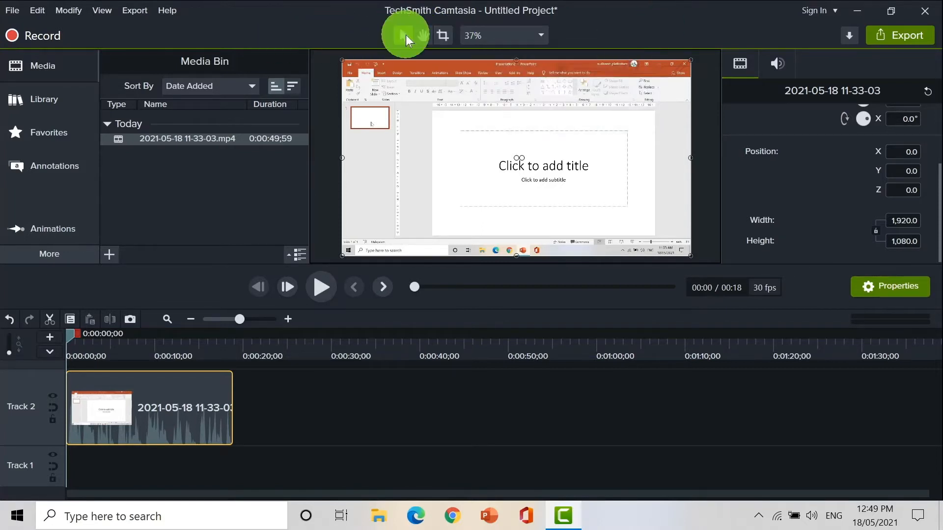
pyautogui.moveTo(410, 169)
pyautogui.mouseDown()
pyautogui.moveTo(538, 134)
pyautogui.moveTo(404, 173)
pyautogui.moveTo(427, 172)
pyautogui.moveTo(342, 97)
pyautogui.moveTo(503, 141)
pyautogui.moveTo(436, 175)
pyautogui.moveTo(415, 172)
pyautogui.mouseUp()
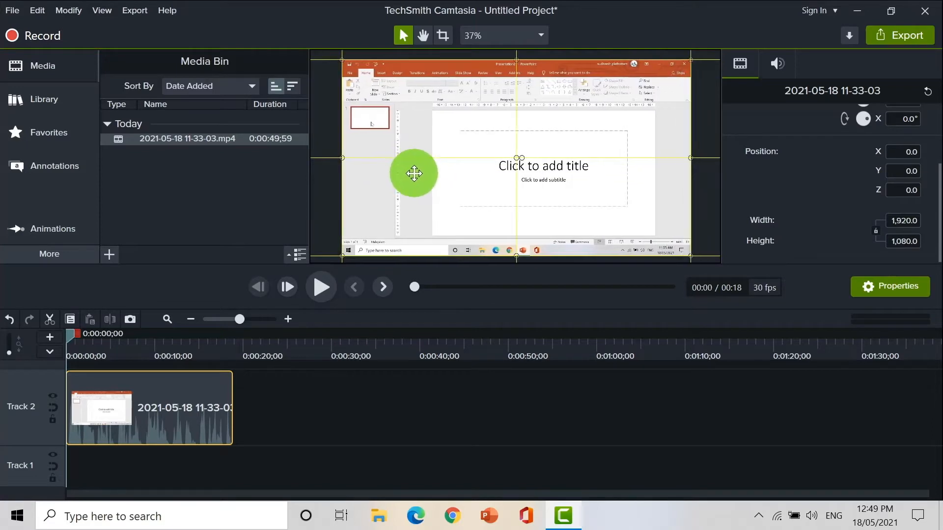
# Step: Magnify the canvas view to 300%, pan to the recording's upper-left corner, and restore the view to Fit
pyautogui.click(420, 38)
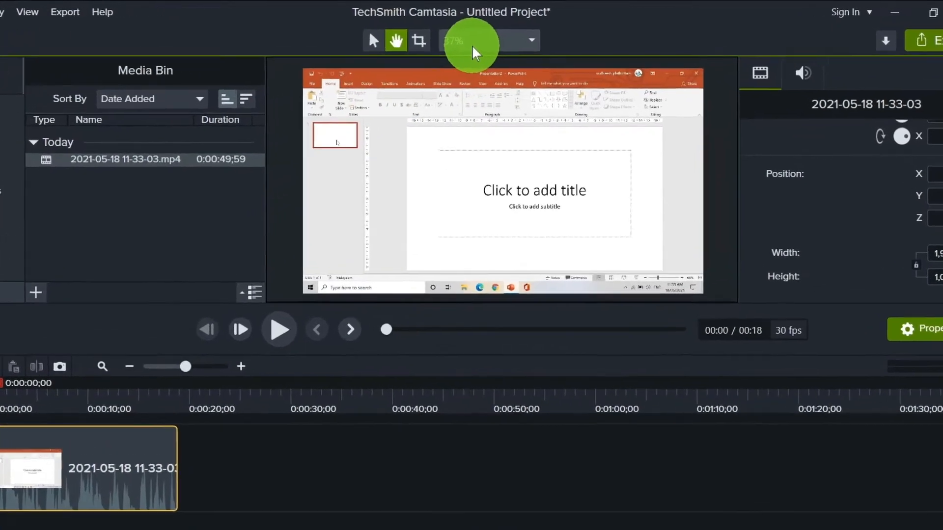
pyautogui.click(479, 35)
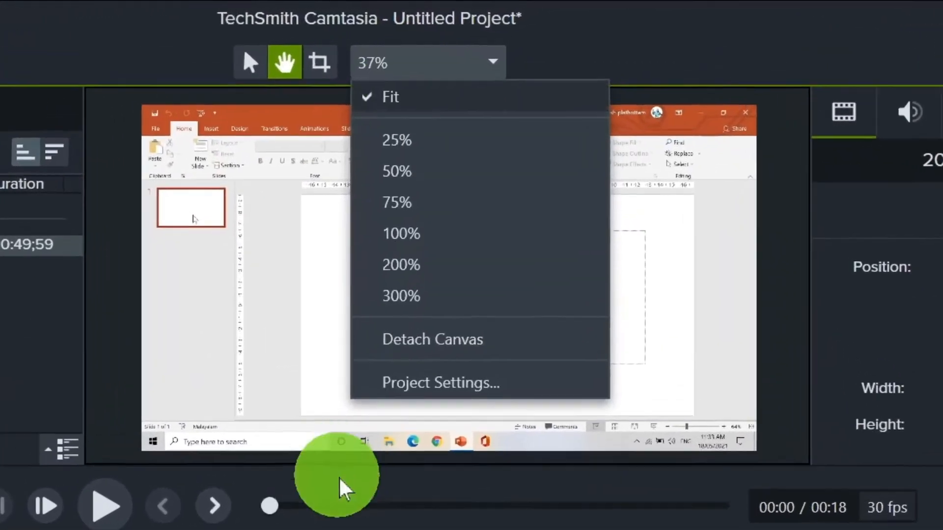
pyautogui.click(404, 302)
pyautogui.moveTo(322, 261); pyautogui.dragTo(344, 437)
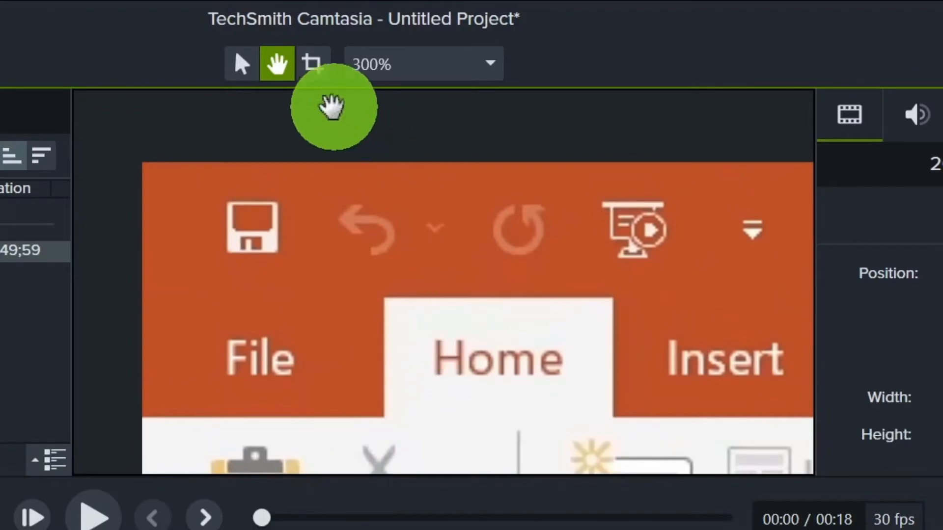
pyautogui.click(365, 69)
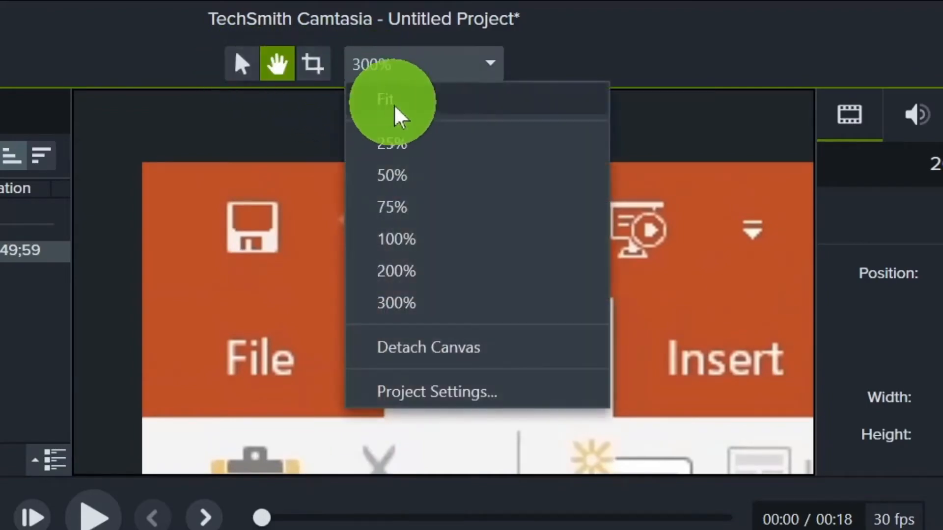
pyautogui.click(431, 106)
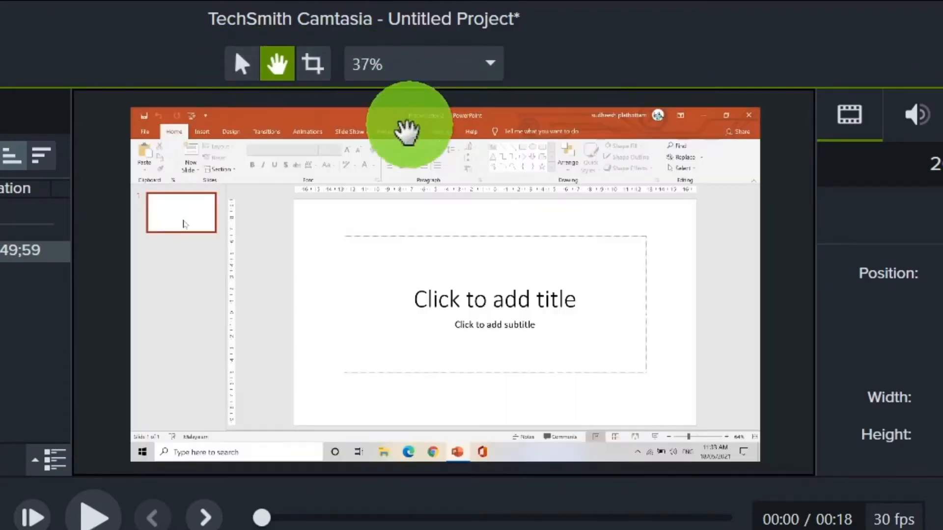
# Step: Crop the clip to its upper-left area and enlarge the cropped piece to about 1,223.8 by 1,080
pyautogui.click(312, 64)
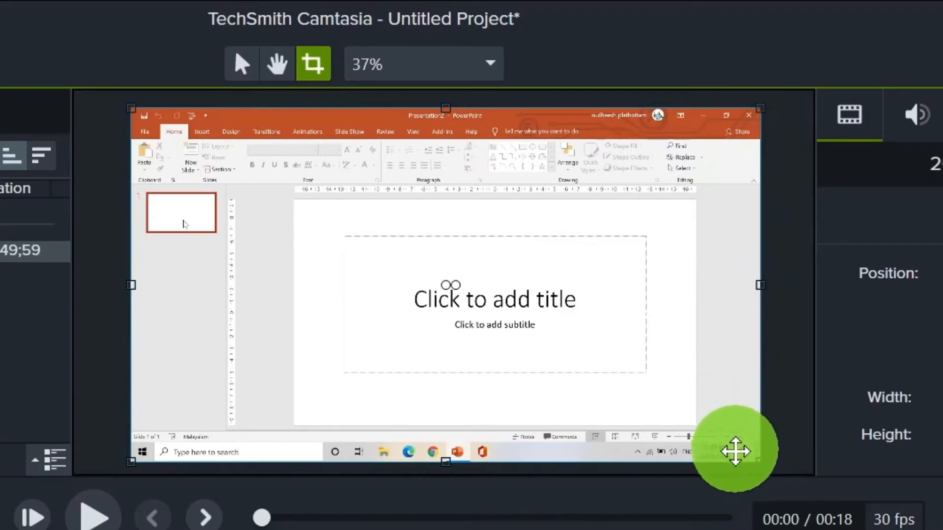
pyautogui.moveTo(758, 461); pyautogui.dragTo(411, 452)
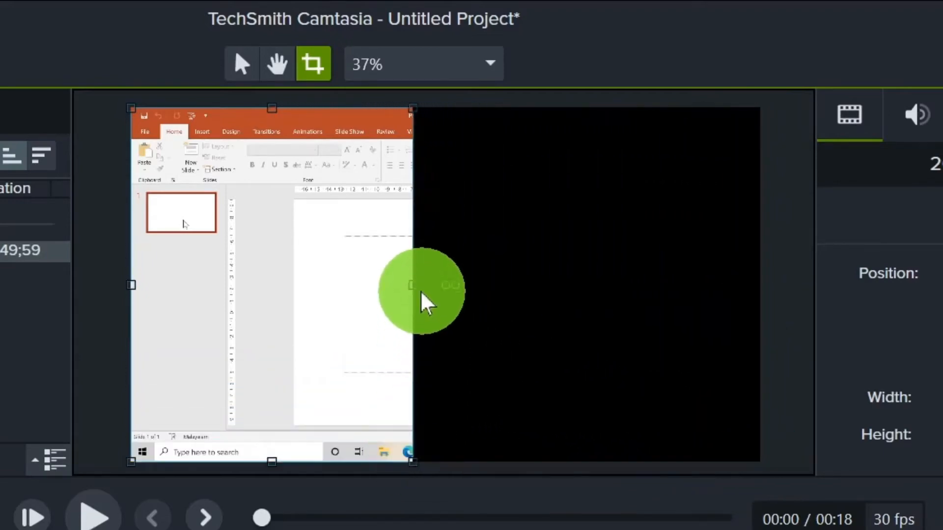
pyautogui.moveTo(412, 283); pyautogui.dragTo(599, 285)
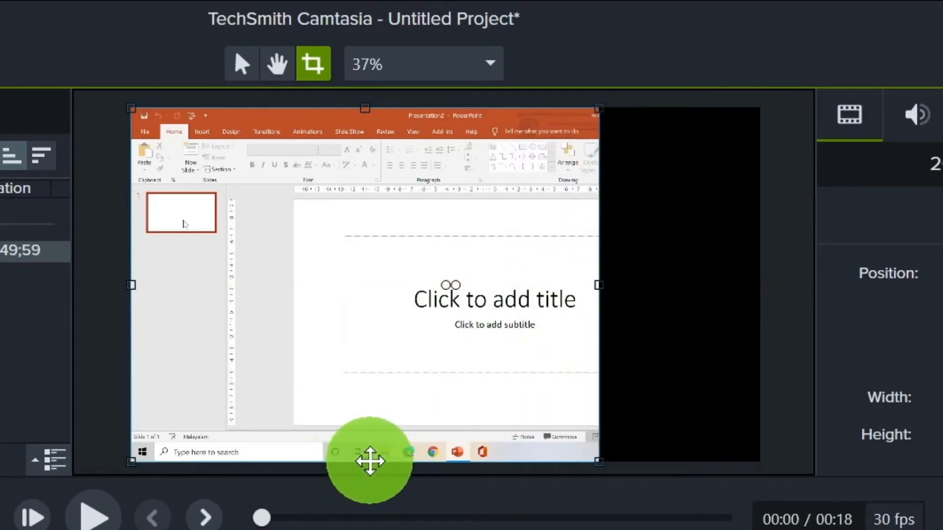
pyautogui.moveTo(367, 461); pyautogui.dragTo(386, 283)
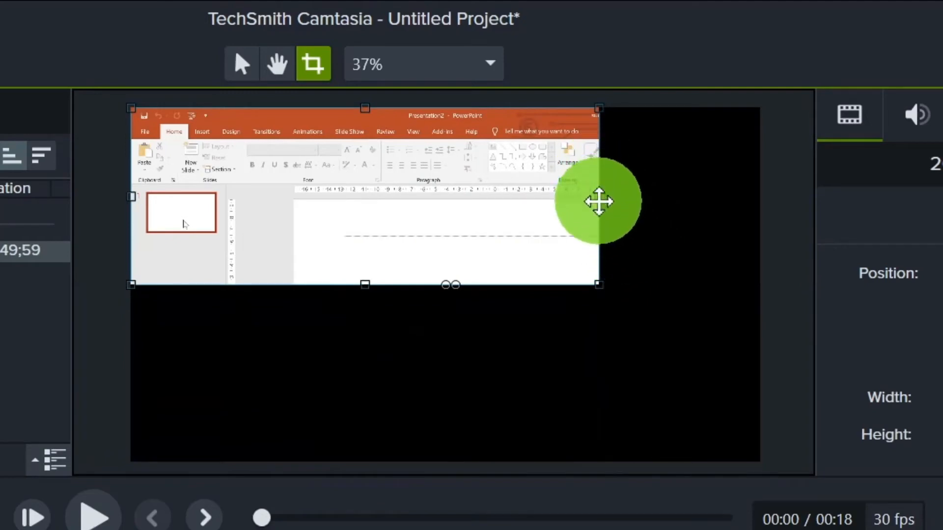
pyautogui.moveTo(599, 202); pyautogui.dragTo(331, 208)
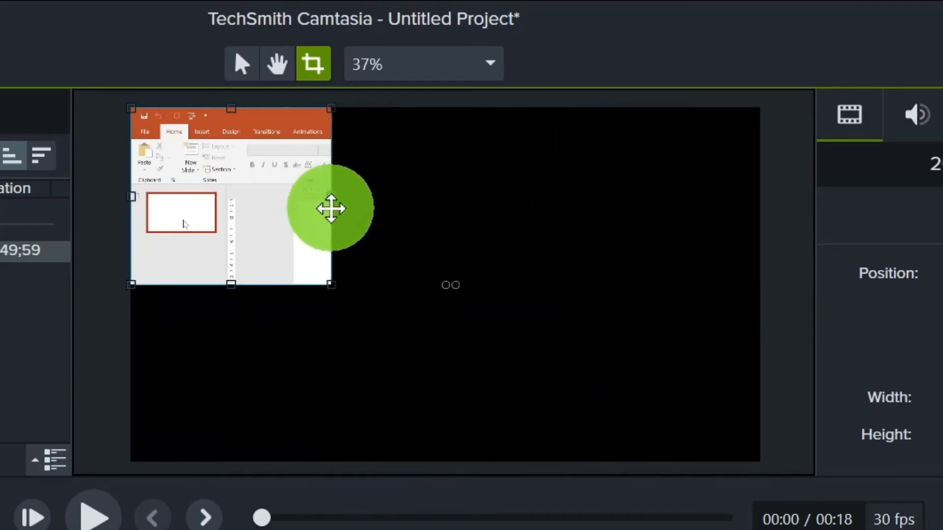
pyautogui.click(243, 69)
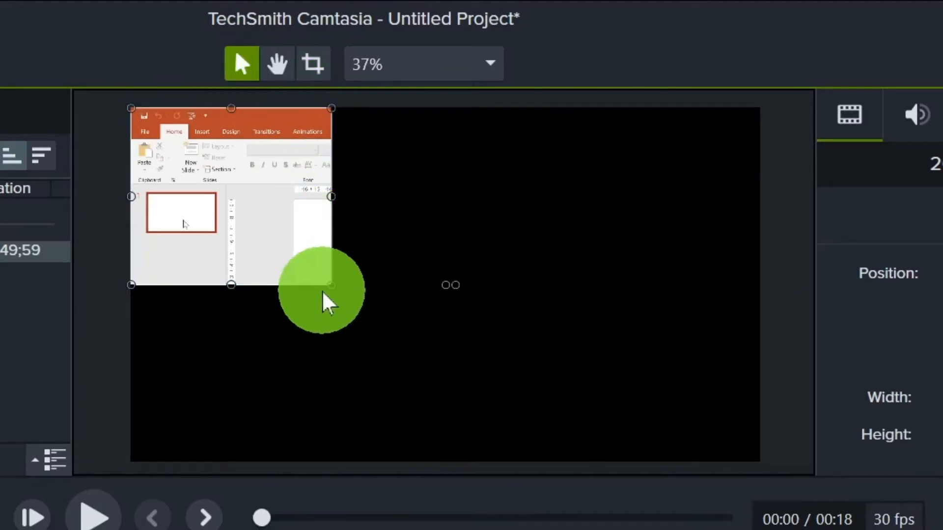
pyautogui.moveTo(323, 284); pyautogui.dragTo(506, 466)
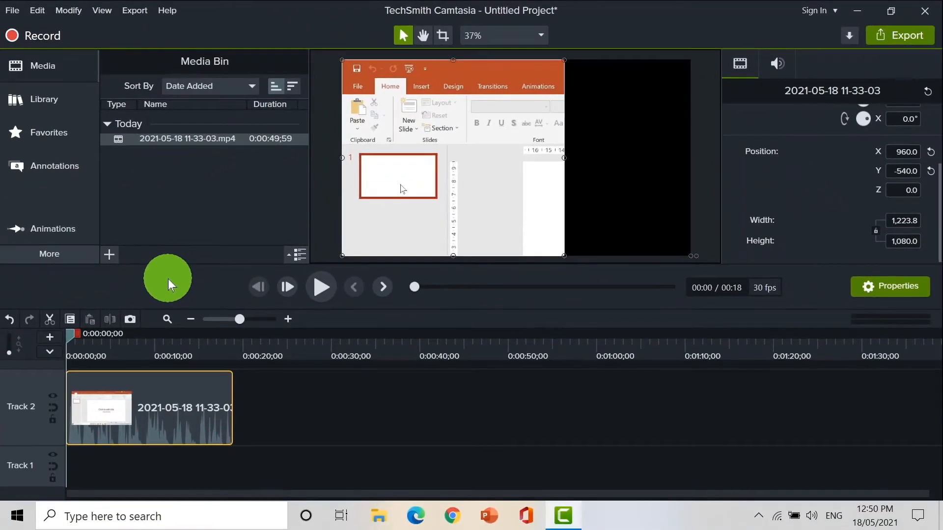
# Step: Undo the enlargement and all the crops made to the clip
pyautogui.hotkey('ctrl', 'z')
pyautogui.hotkey('ctrl', 'z')
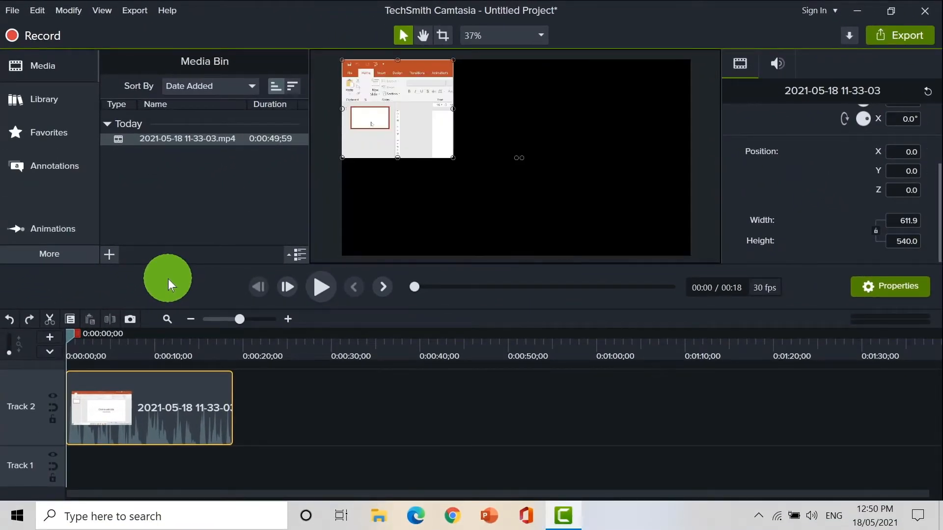
pyautogui.hotkey('ctrl', 'z')
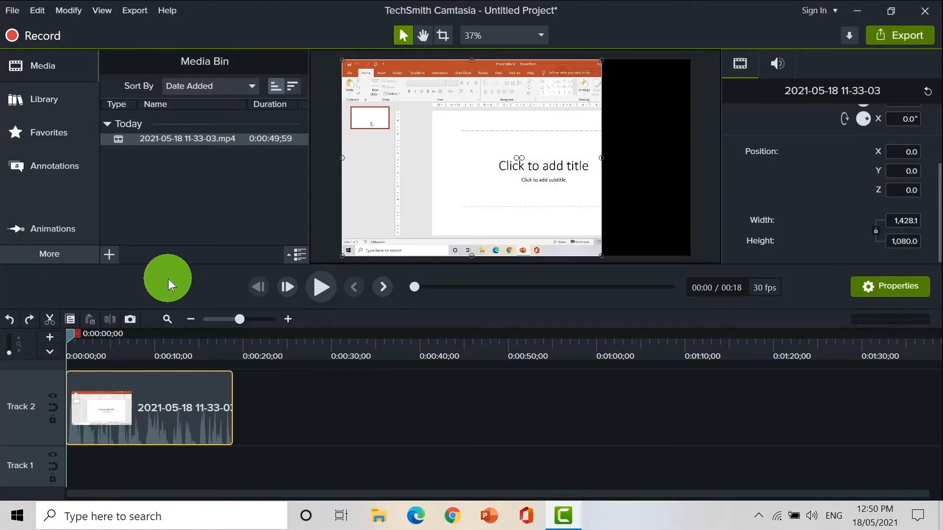
pyautogui.hotkey('ctrl', 'z')
pyautogui.hotkey('ctrl', 'z')
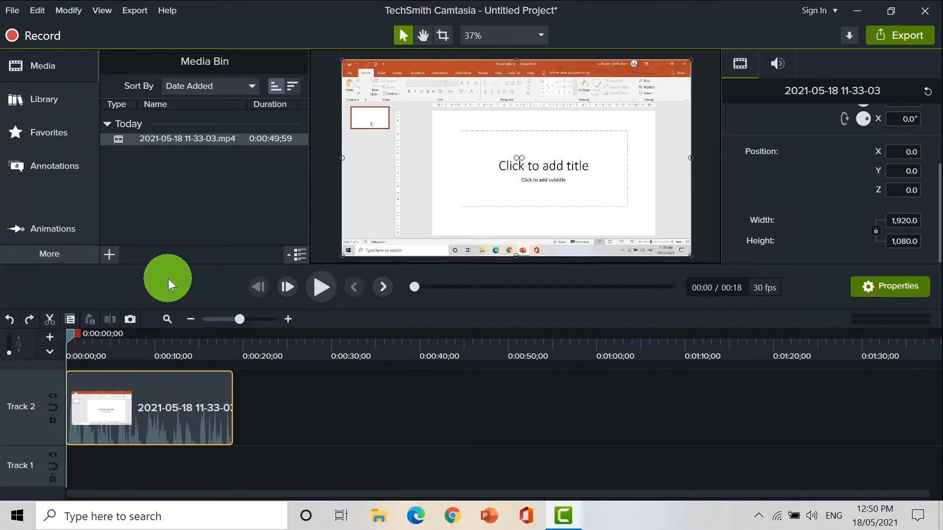
# Step: Preview the opening of the clip, magnify the timeline, and place the playhead at 0:00:03;12
pyautogui.click(317, 293)
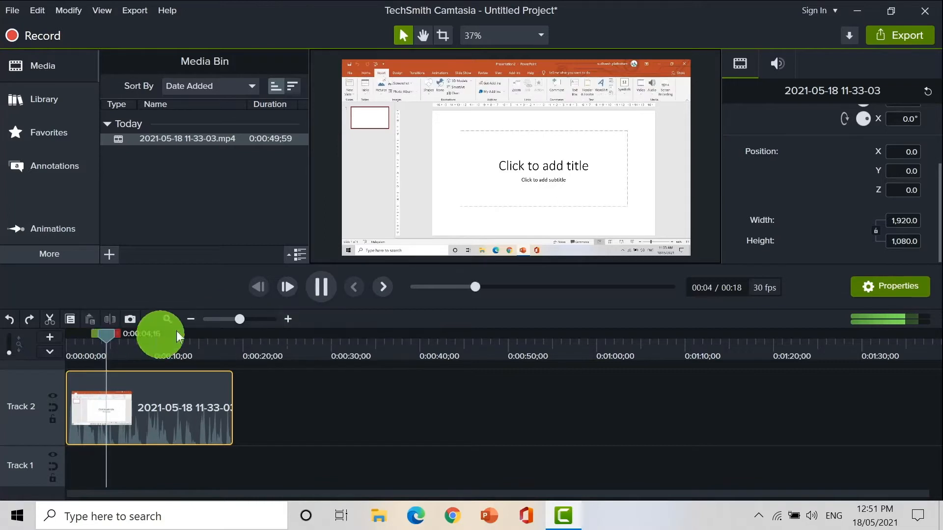
pyautogui.click(317, 290)
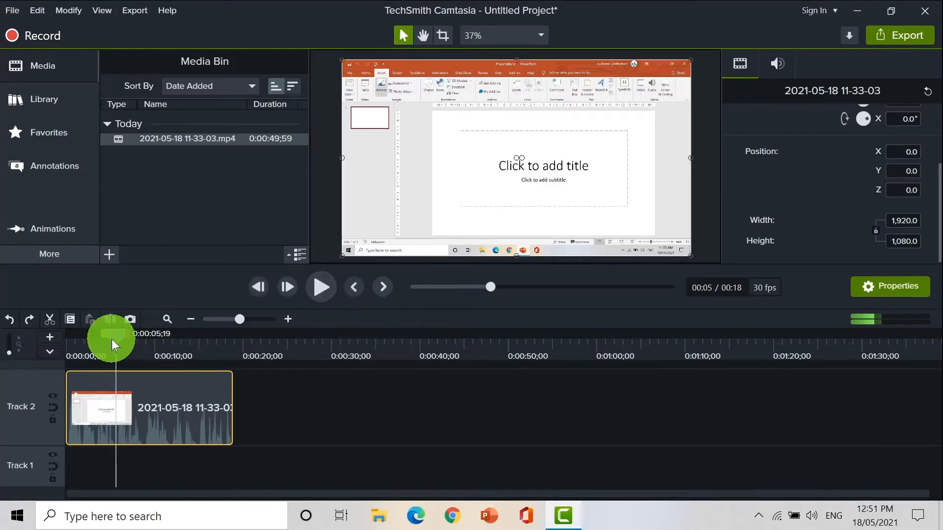
pyautogui.moveTo(111, 340); pyautogui.dragTo(95, 337)
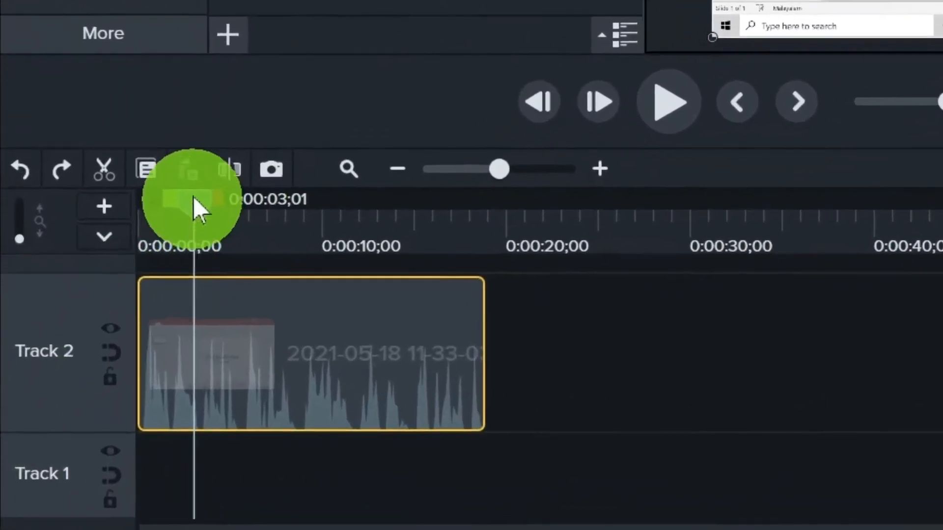
pyautogui.moveTo(216, 201)
pyautogui.mouseDown()
pyautogui.moveTo(231, 190)
pyautogui.moveTo(222, 192)
pyautogui.mouseUp()
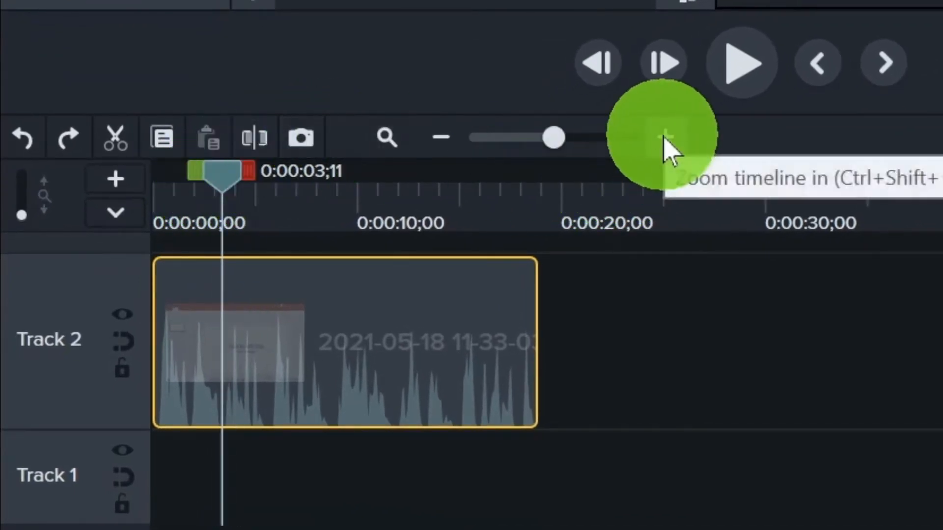
pyautogui.click(664, 139)
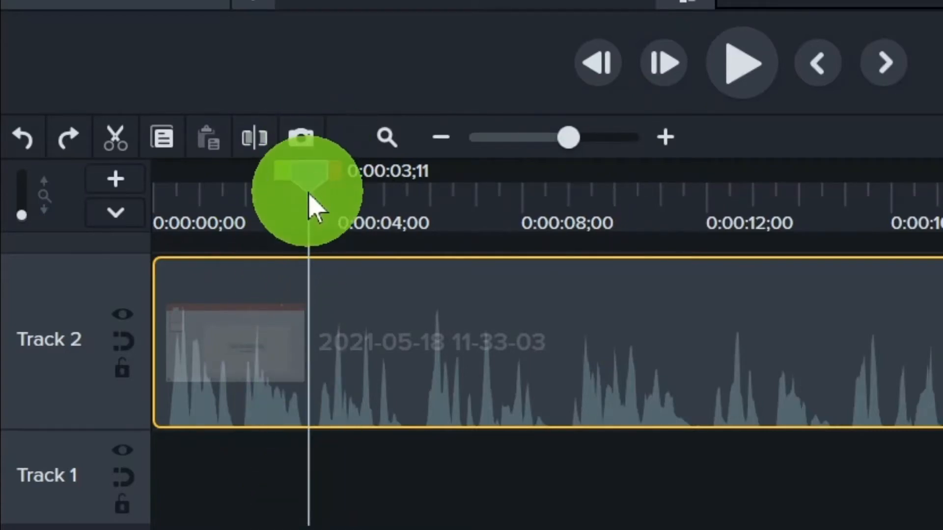
pyautogui.moveTo(309, 194); pyautogui.dragTo(309, 175)
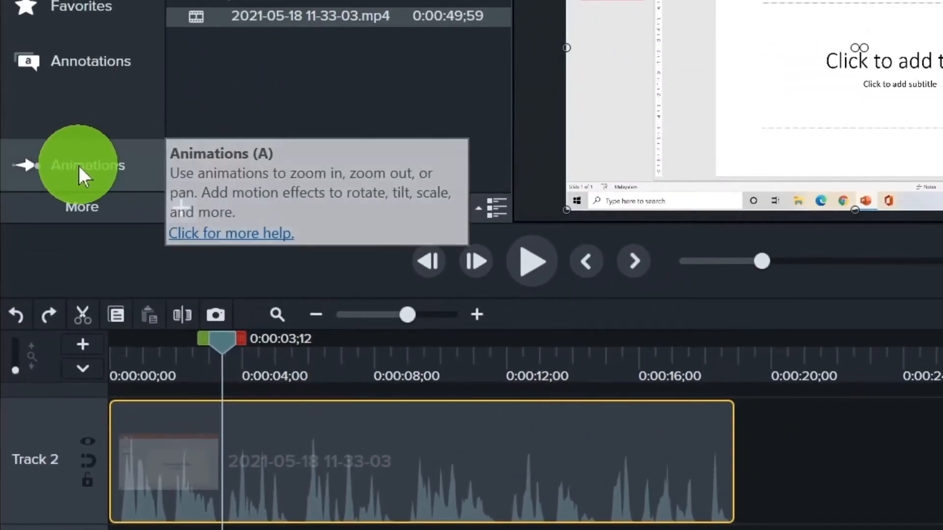
# Step: Show the Zoom-n-Pan animation settings and look through the list of additional effect tools
pyautogui.click(79, 166)
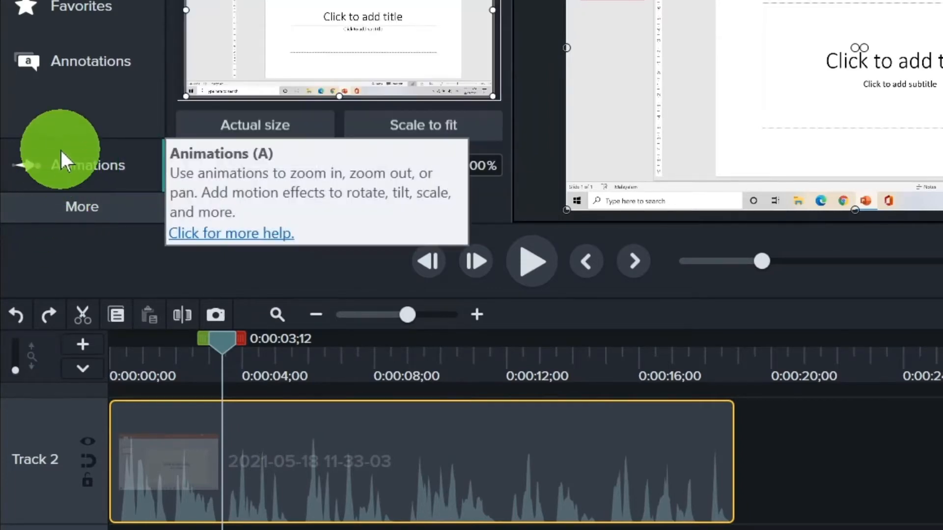
pyautogui.click(58, 209)
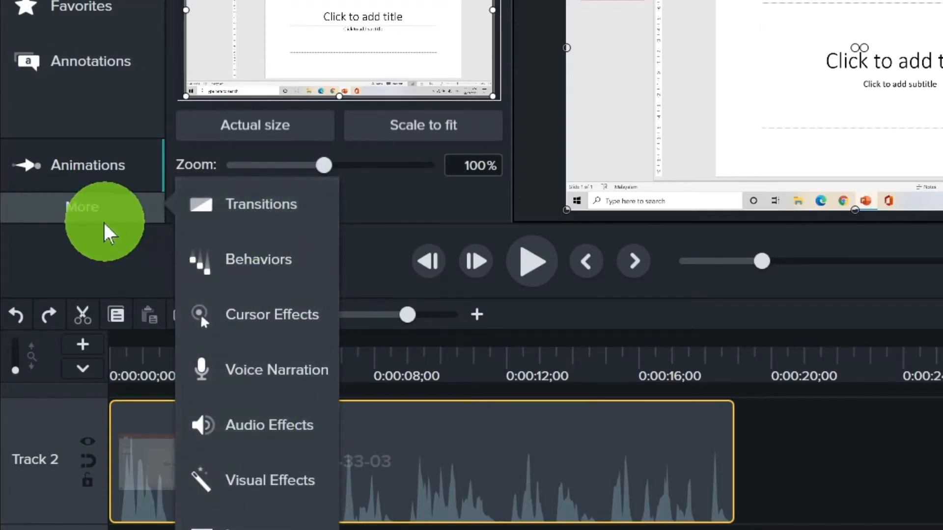
pyautogui.click(84, 216)
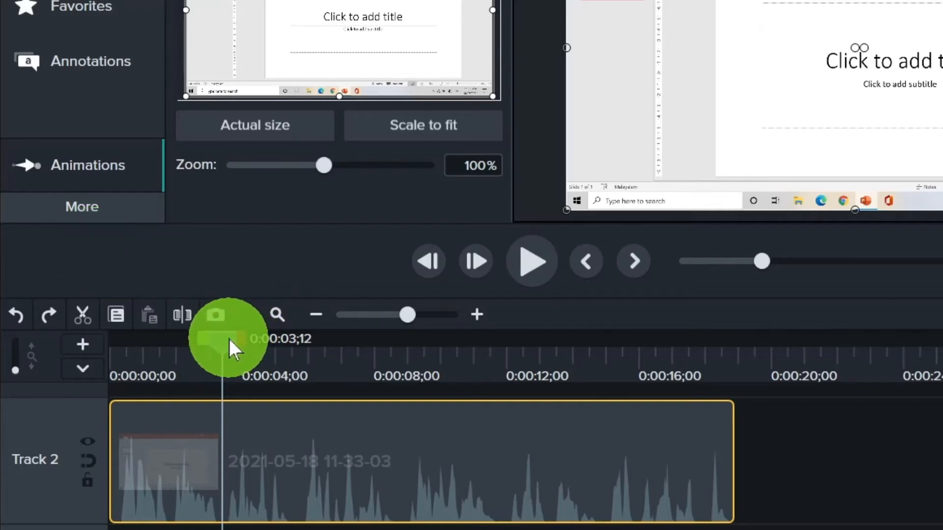
# Step: Replay the clip from 0:00:02;02 and pause it at 0:00:03;15, where the zoom should apply
pyautogui.moveTo(229, 339); pyautogui.dragTo(178, 345)
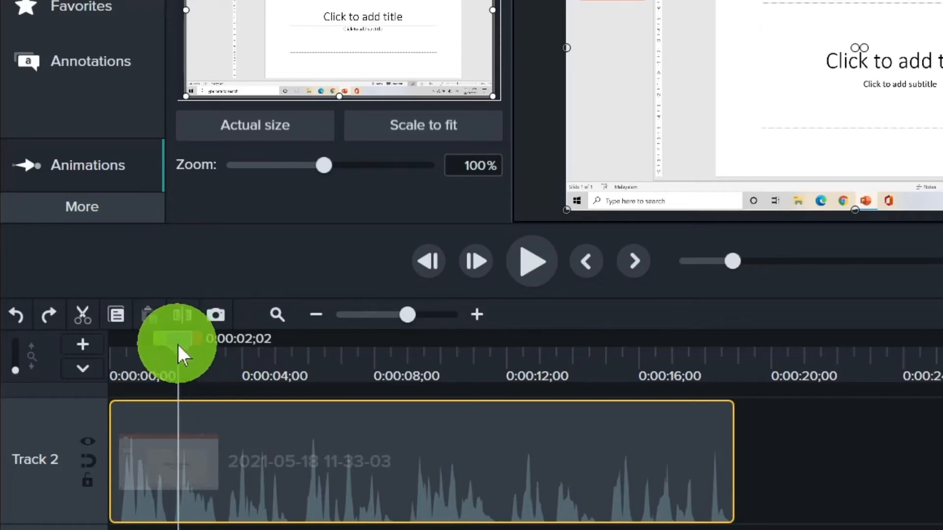
pyautogui.click(541, 258)
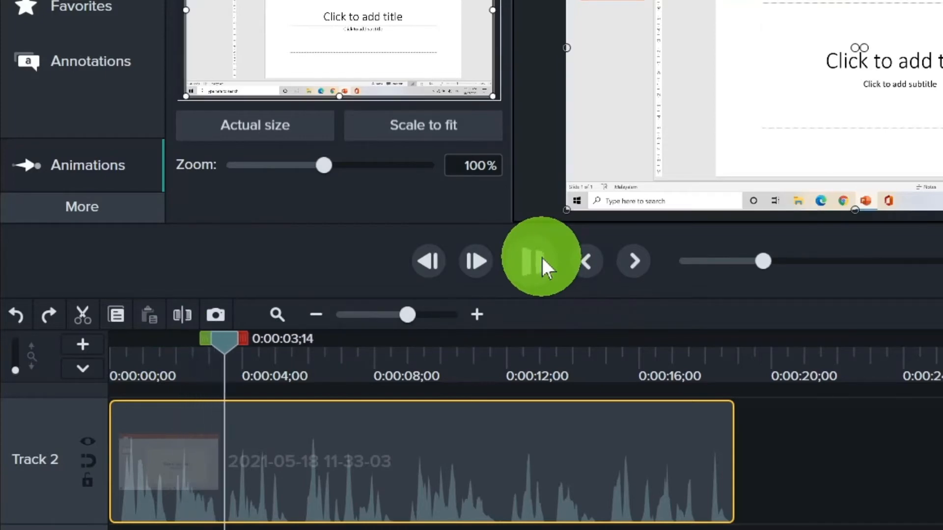
pyautogui.click(541, 257)
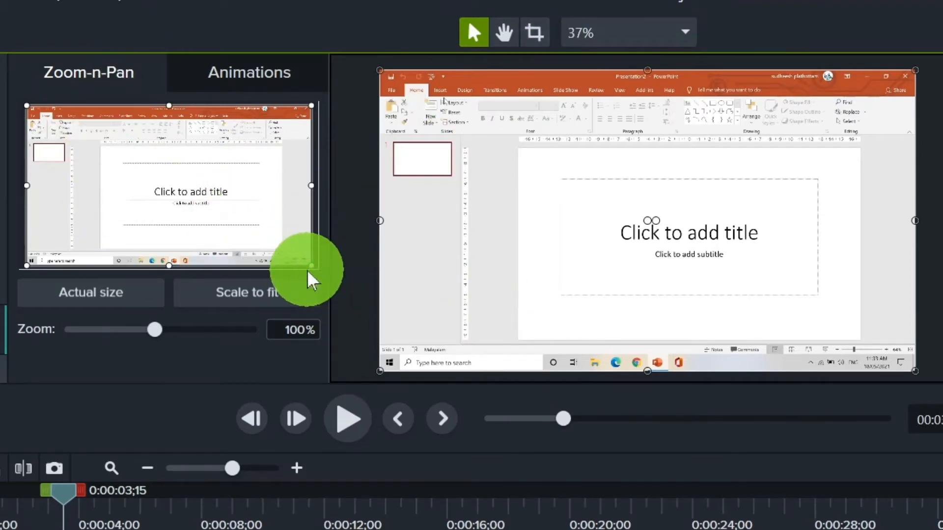
# Step: Add a 308% Zoom-n-Pan animation framing the upper-left of the PowerPoint window and extend its start to an earlier time
pyautogui.moveTo(308, 266); pyautogui.dragTo(116, 131)
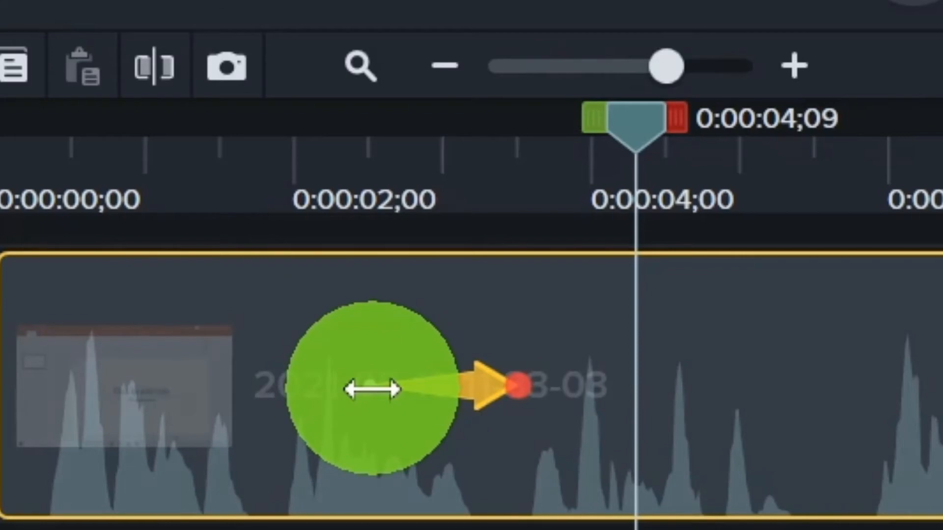
pyautogui.click(371, 389)
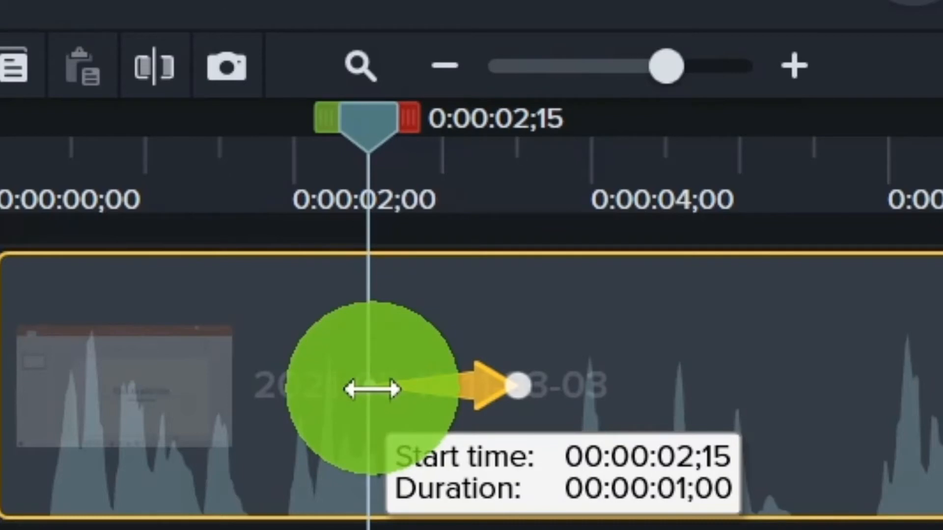
pyautogui.moveTo(372, 390); pyautogui.dragTo(279, 377)
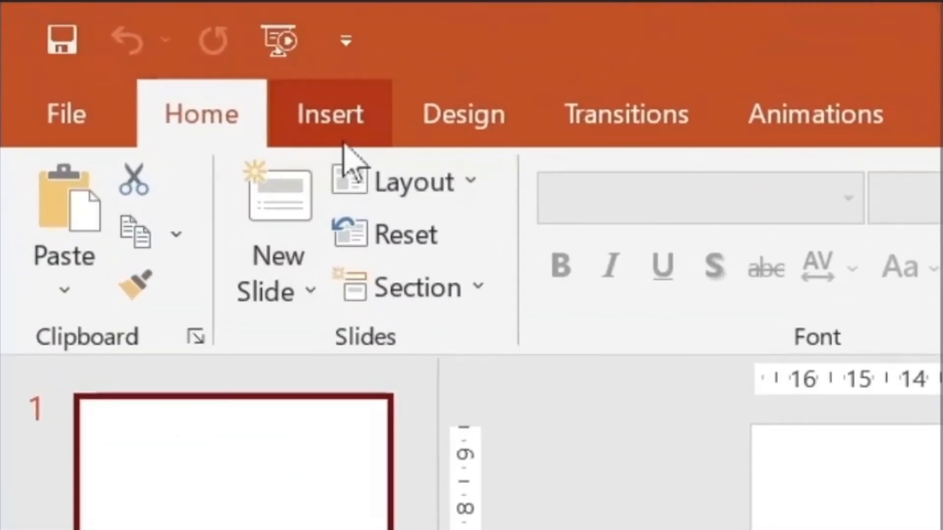
# Step: Preview the zoom with the shorter animation, pausing at 0:00:03;07
pyautogui.click(344, 142)
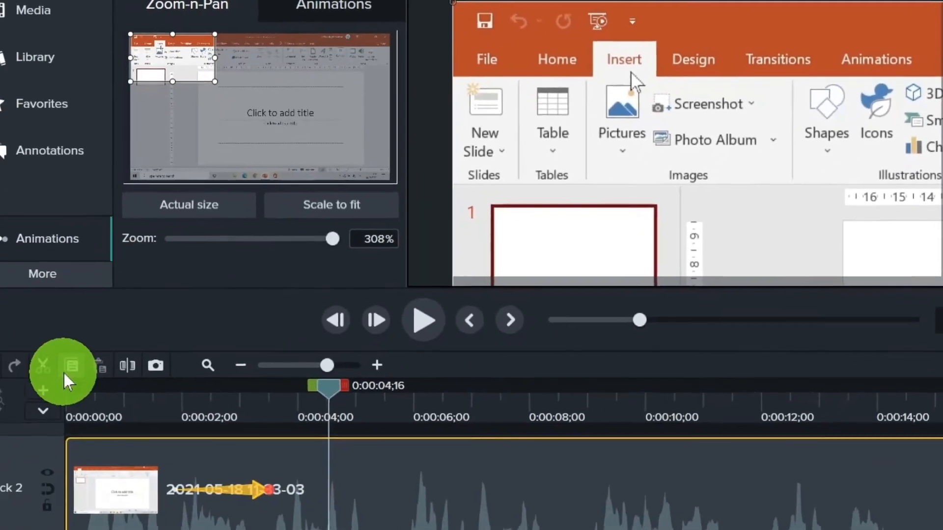
pyautogui.hotkey('ctrl', 'alt', 'space')
pyautogui.press('space')
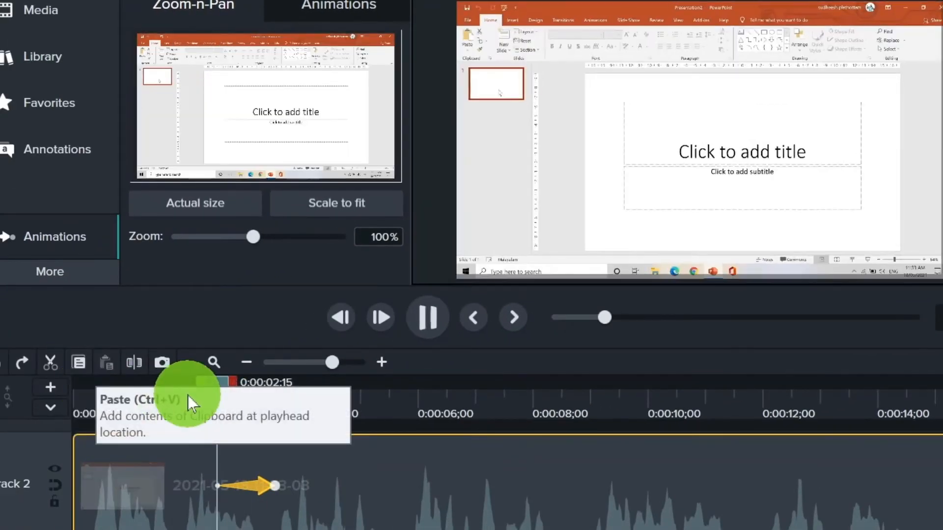
pyautogui.press('space')
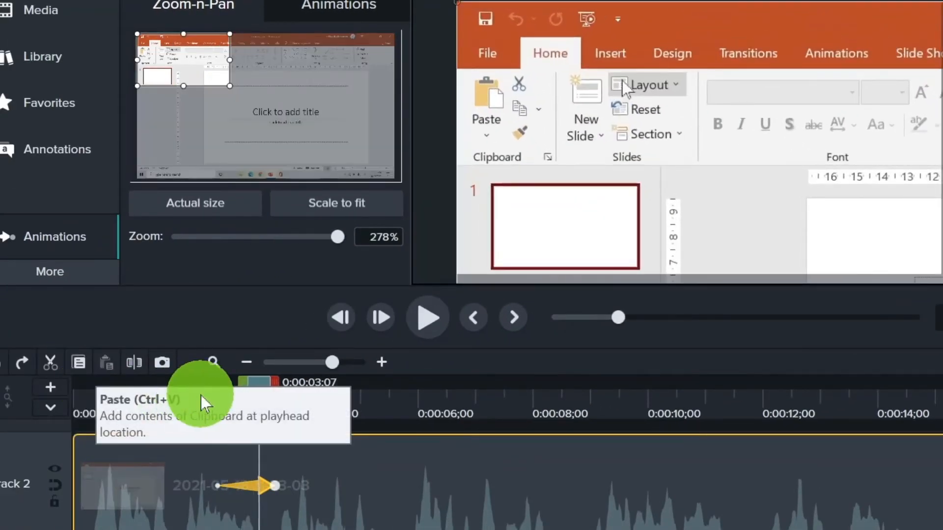
# Step: Redo the earlier start of the zoom animation and replay the slower zoom, pausing at 0:00:04;00
pyautogui.hotkey('ctrl', 'y')
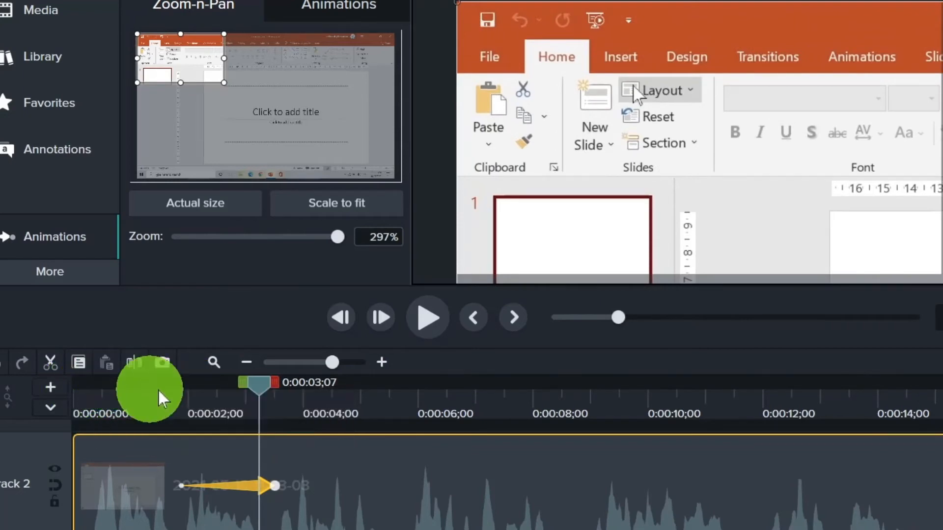
pyautogui.click(167, 388)
pyautogui.press('space')
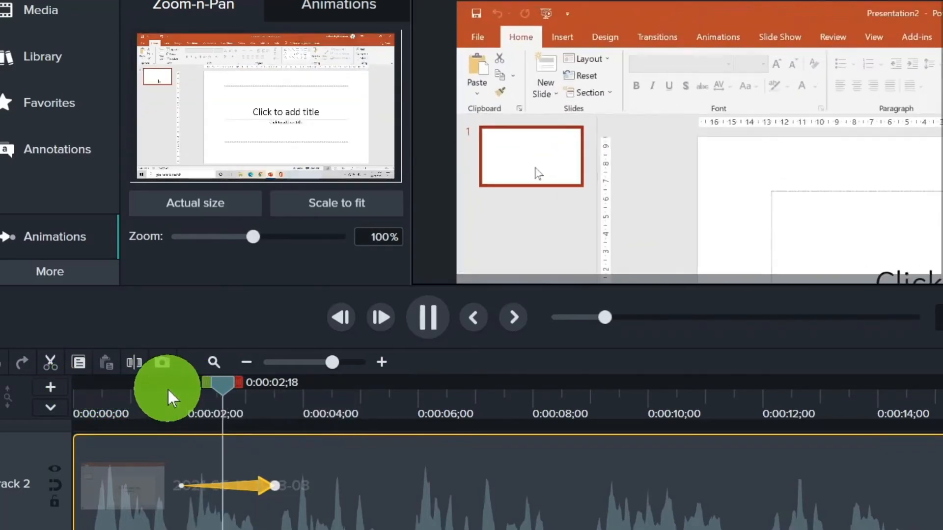
pyautogui.press('space')
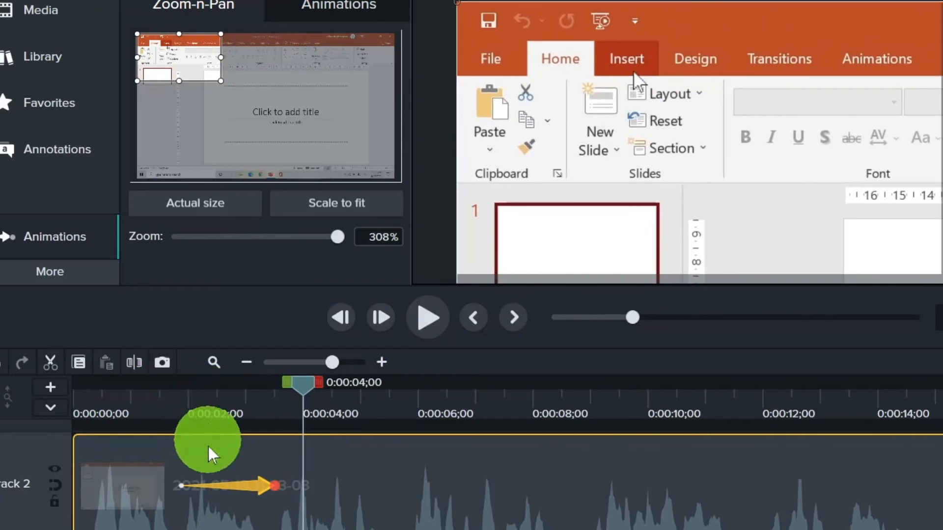
# Step: Try stretching the zoom animation's start back to near the clip's beginning, replay it, and undo the stretch
pyautogui.moveTo(187, 485); pyautogui.dragTo(96, 474)
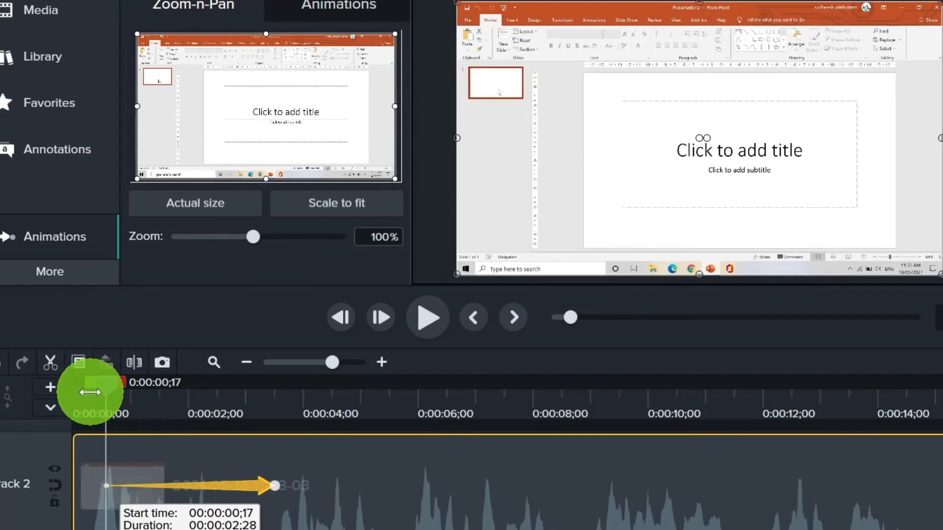
pyautogui.moveTo(92, 389); pyautogui.dragTo(59, 389)
pyautogui.press('space')
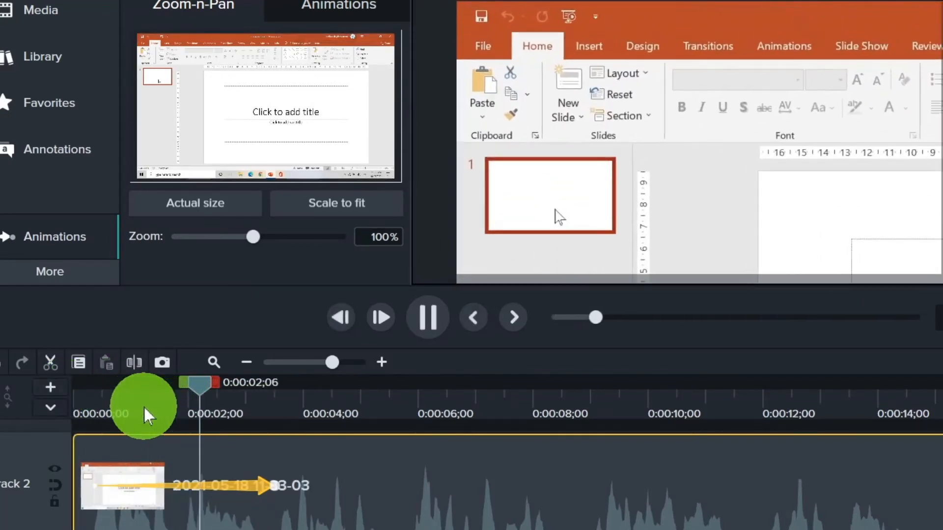
pyautogui.press('space')
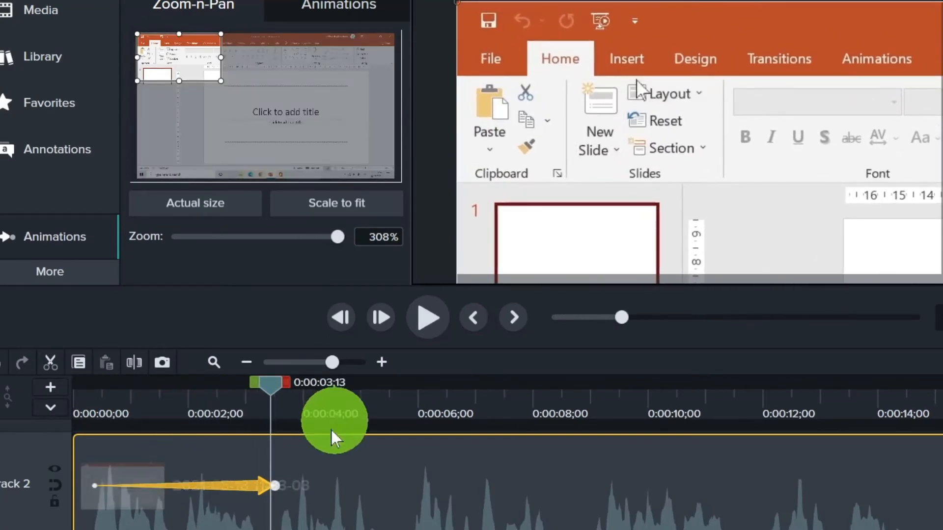
pyautogui.hotkey('ctrl', 'z')
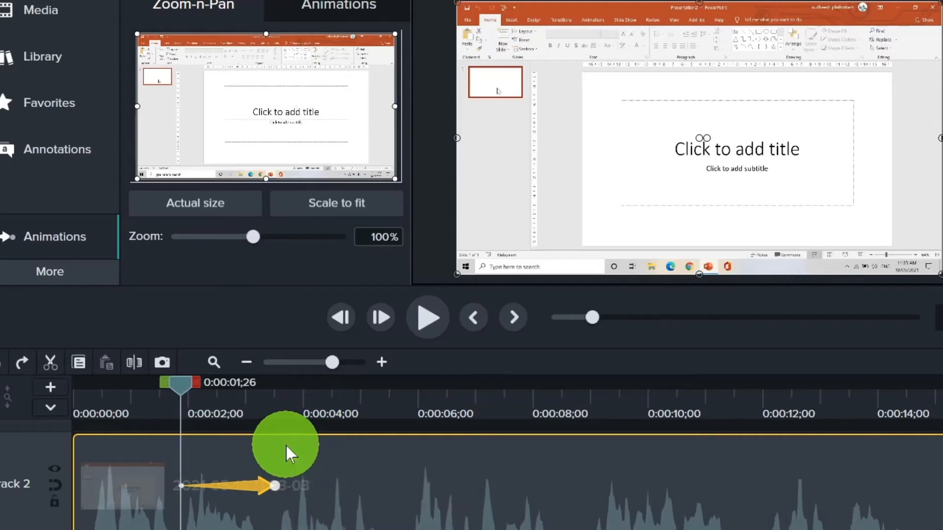
# Step: Play on to 0:00:07;00 and add a second Zoom-n-Pan animation there at 448%, framing the Pictures button and its open menu
pyautogui.press('space')
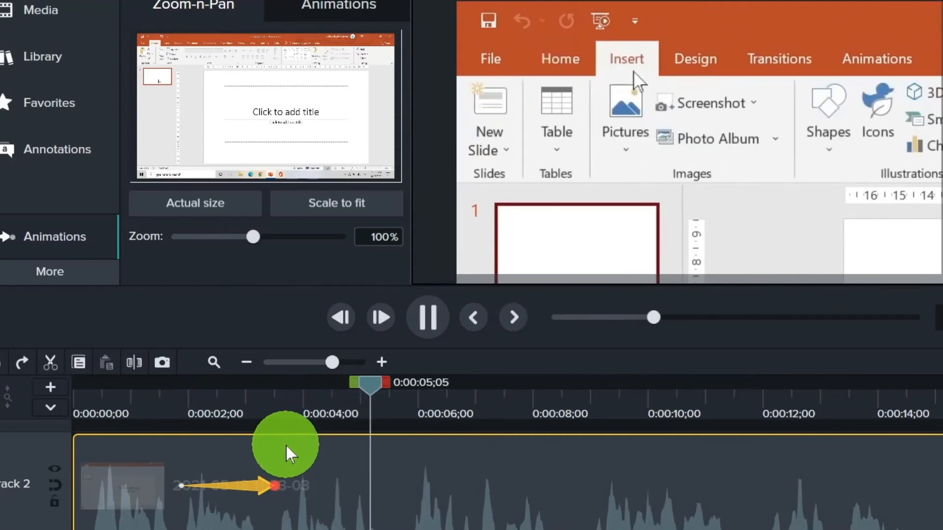
pyautogui.press('space')
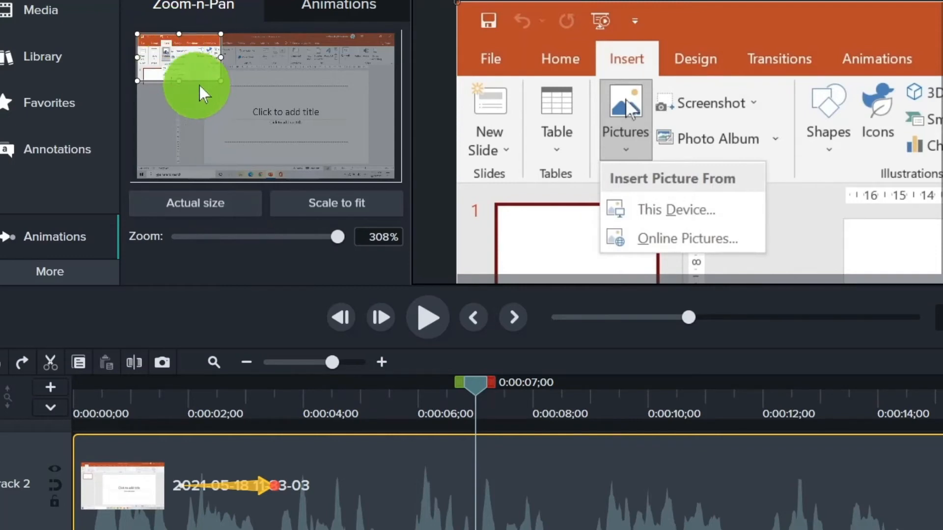
pyautogui.moveTo(221, 81); pyautogui.dragTo(244, 131)
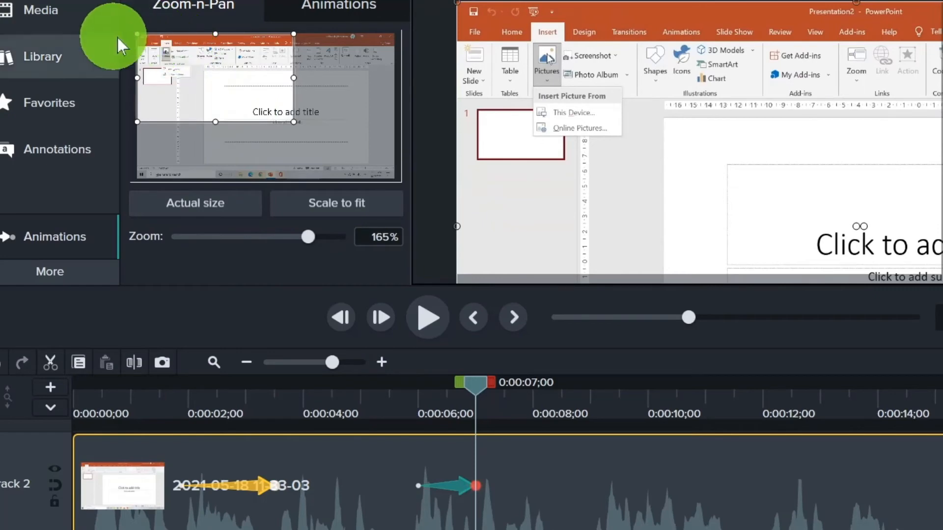
pyautogui.moveTo(138, 35); pyautogui.dragTo(153, 43)
pyautogui.click(272, 132)
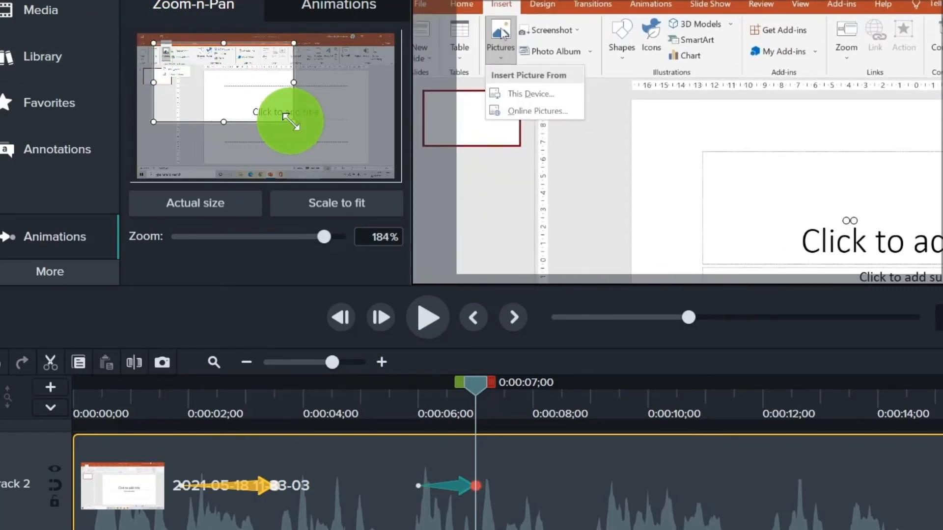
pyautogui.moveTo(294, 122); pyautogui.dragTo(232, 87)
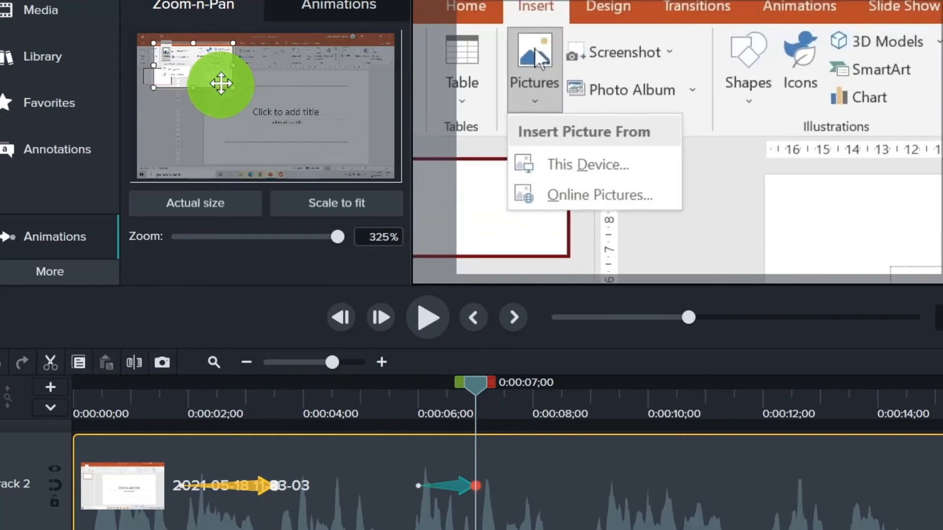
pyautogui.moveTo(218, 46); pyautogui.dragTo(181, 77)
# Step: Play through the second zoom to 0:00:10;07 and add a Scale to fit animation there that zooms back out
pyautogui.moveTo(467, 408); pyautogui.dragTo(403, 388)
pyautogui.press('space')
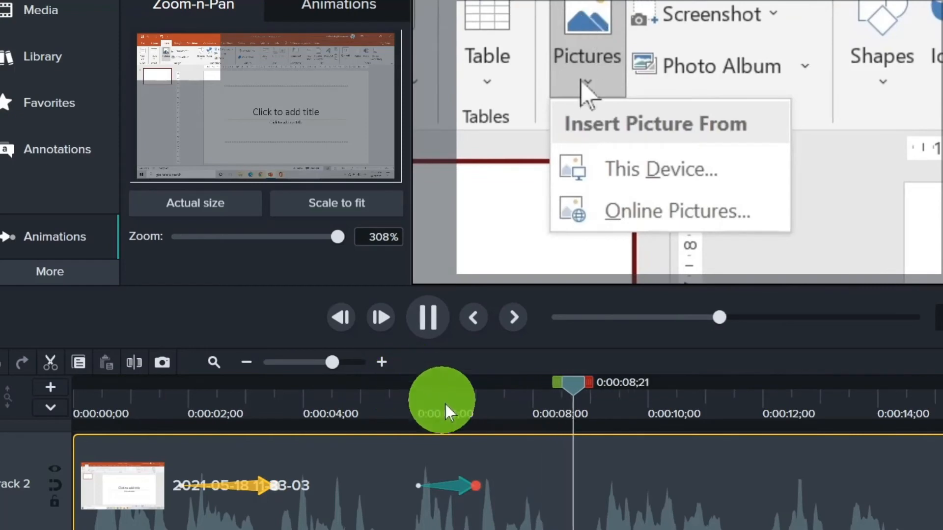
pyautogui.press('space')
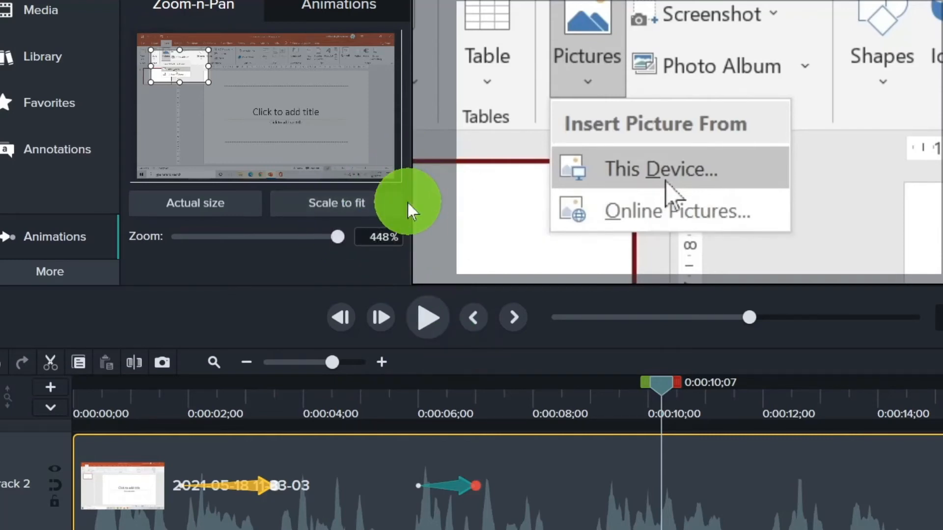
pyautogui.click(391, 202)
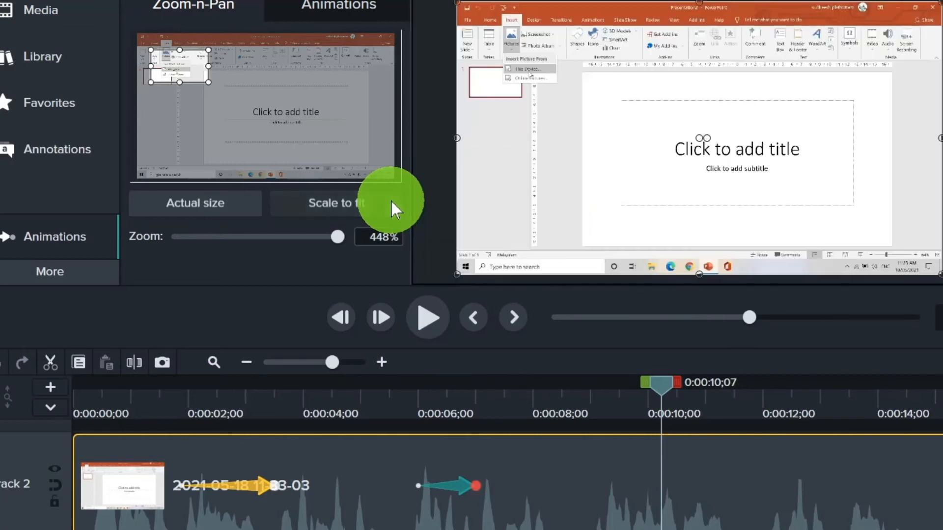
# Step: Replay the clip from 0:00:05;24 through the second zoom and the zoom-out, pausing at 0:00:10;18
pyautogui.moveTo(674, 385); pyautogui.dragTo(410, 411)
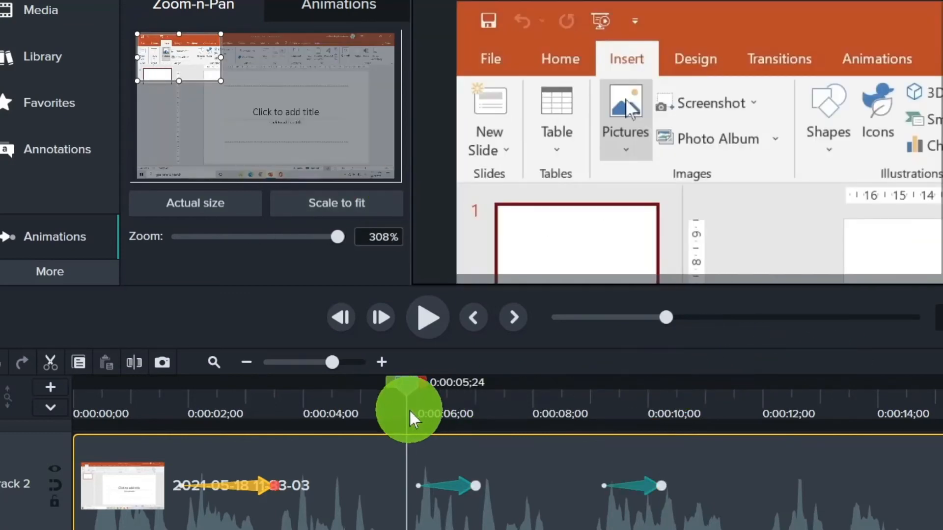
pyautogui.press('space')
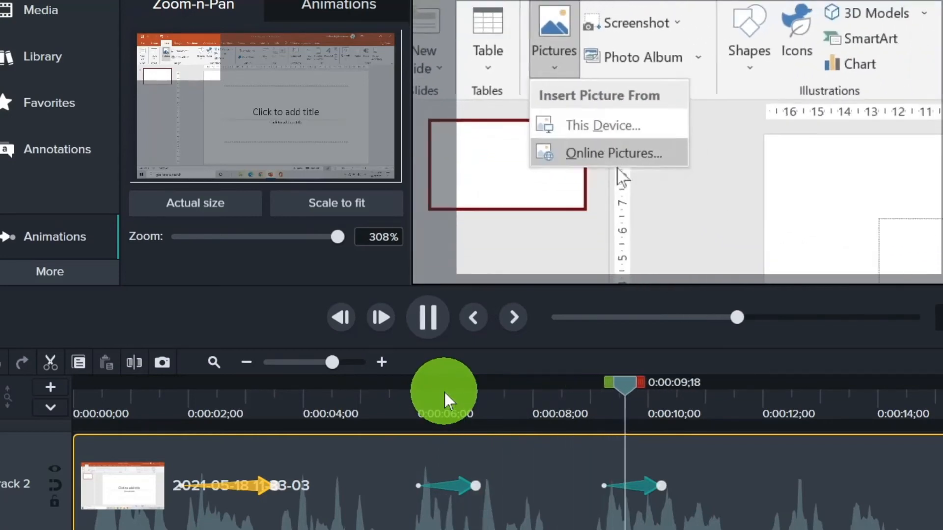
pyautogui.press('space')
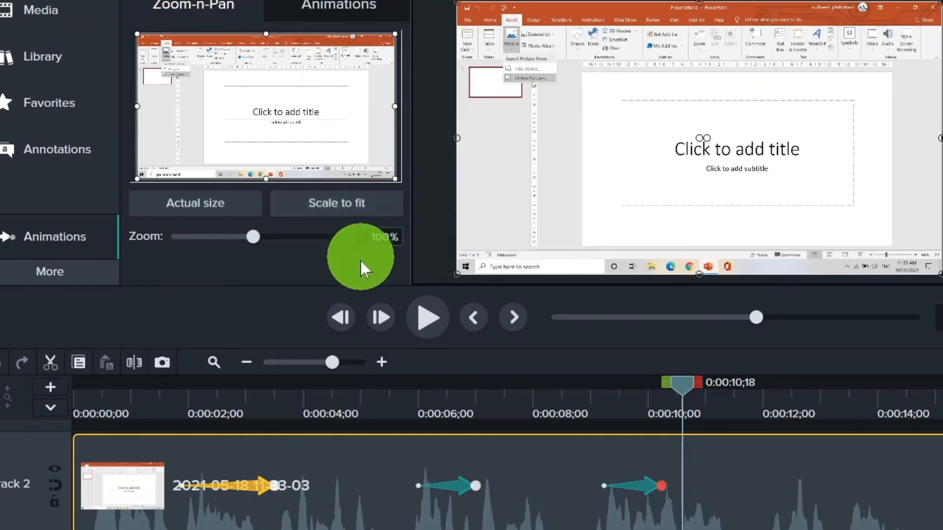
# Step: Lengthen the zoom-out animation by moving its start back to about 0:00:08;10
pyautogui.moveTo(675, 384); pyautogui.dragTo(541, 402)
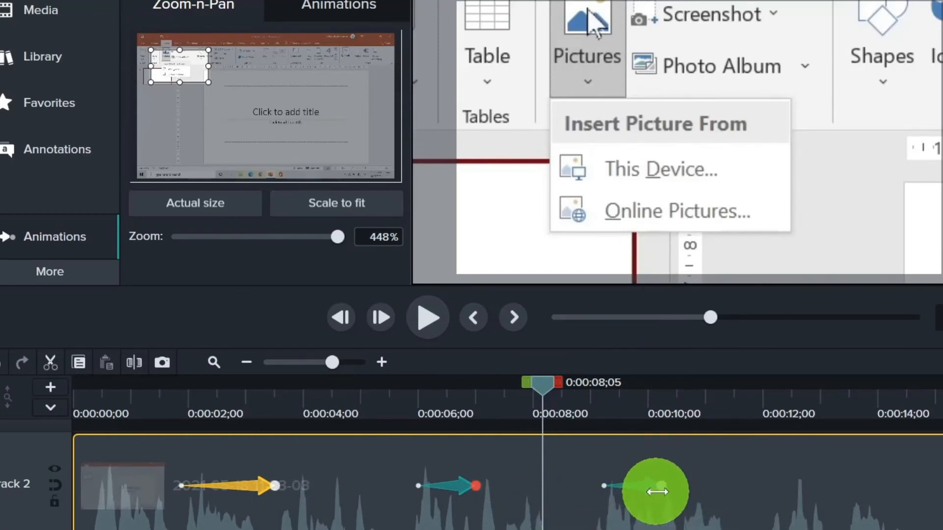
pyautogui.click(602, 487)
pyautogui.moveTo(603, 487); pyautogui.dragTo(551, 483)
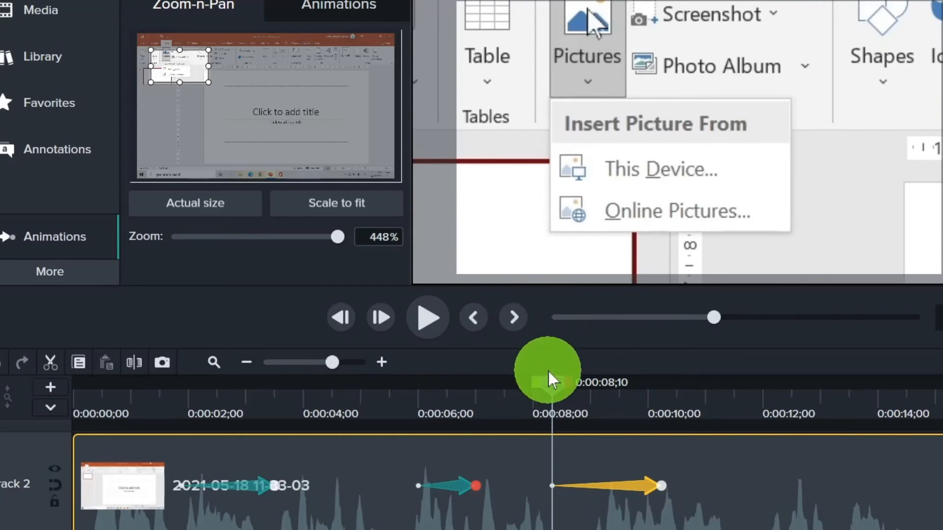
pyautogui.moveTo(549, 385); pyautogui.dragTo(527, 405)
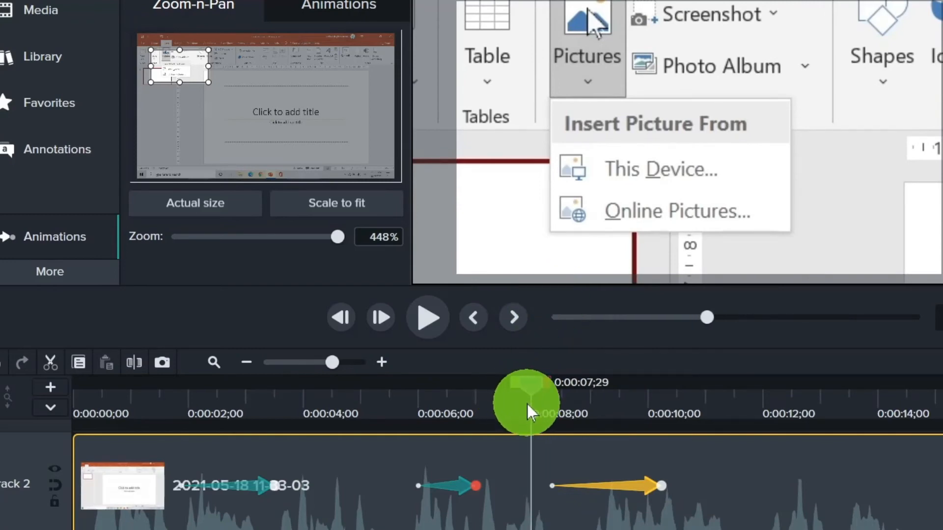
# Step: Shorten the zoom-out animation by moving its start to about 0:00:09;22 and replay the faster zoom-out
pyautogui.click(551, 488)
pyautogui.moveTo(547, 494); pyautogui.dragTo(608, 516)
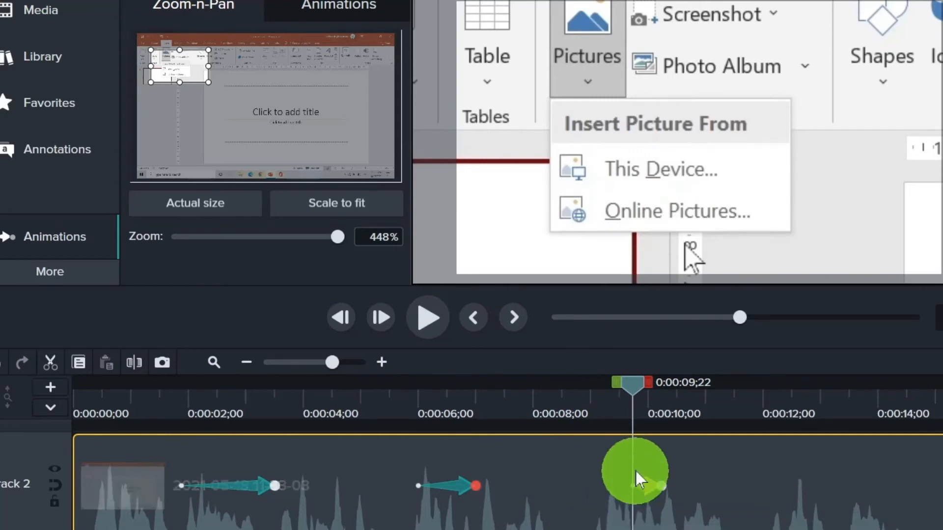
pyautogui.moveTo(625, 381); pyautogui.dragTo(613, 380)
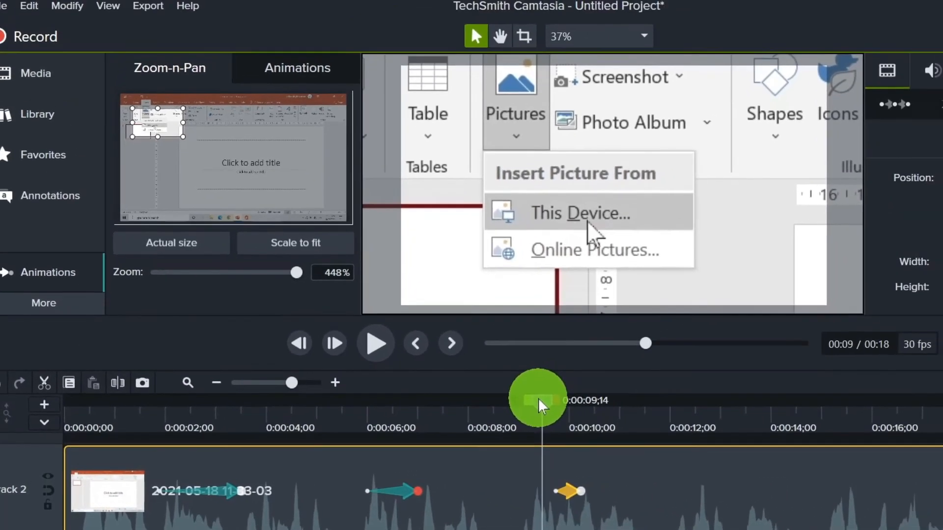
pyautogui.press('space')
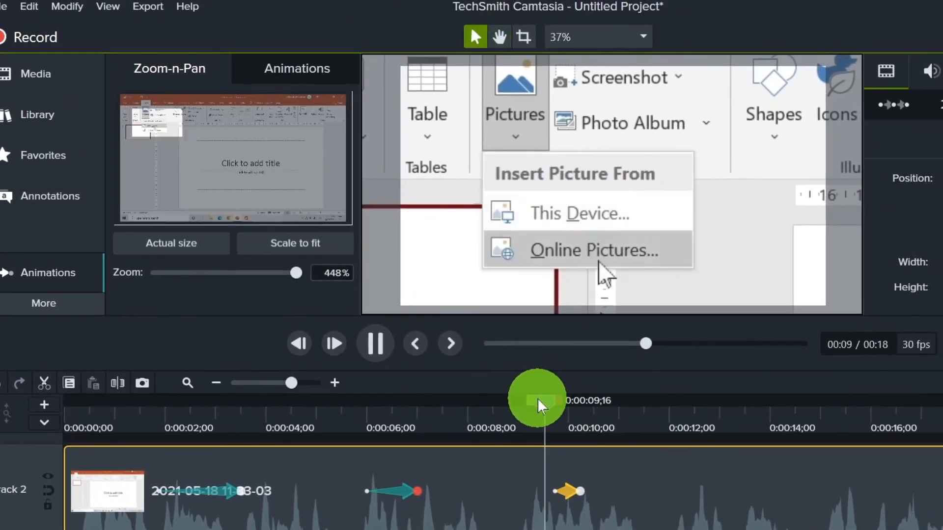
pyautogui.press('space')
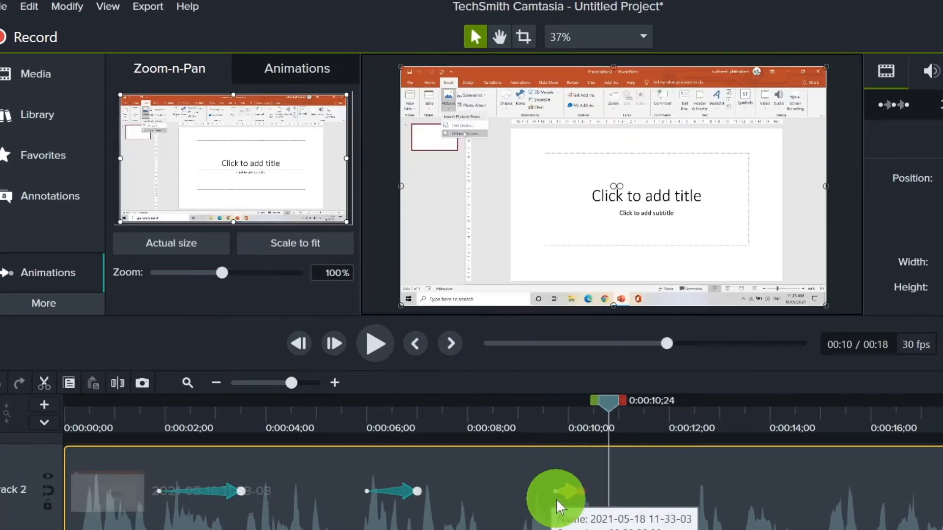
# Step: Stretch the zoom-out animation's start back to just after the second zoom ends and replay the slower zoom-out
pyautogui.moveTo(554, 492); pyautogui.dragTo(431, 499)
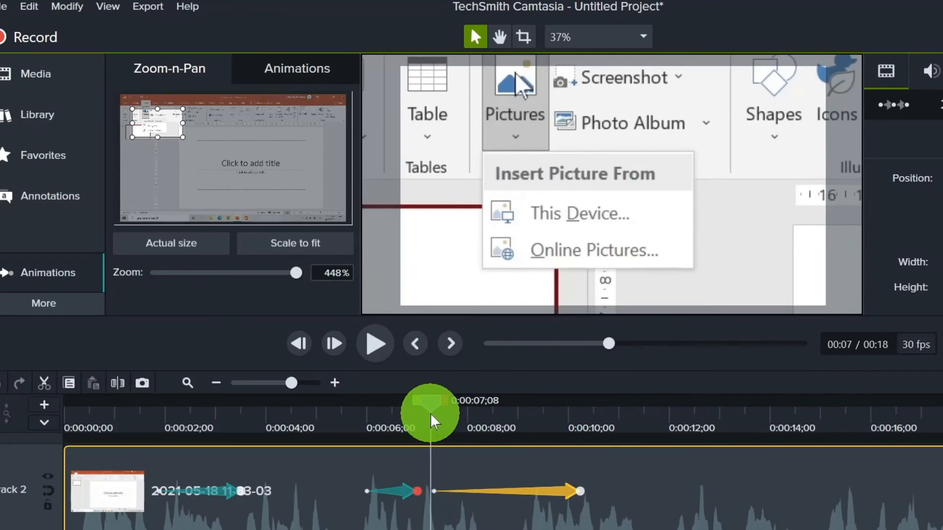
pyautogui.press('space')
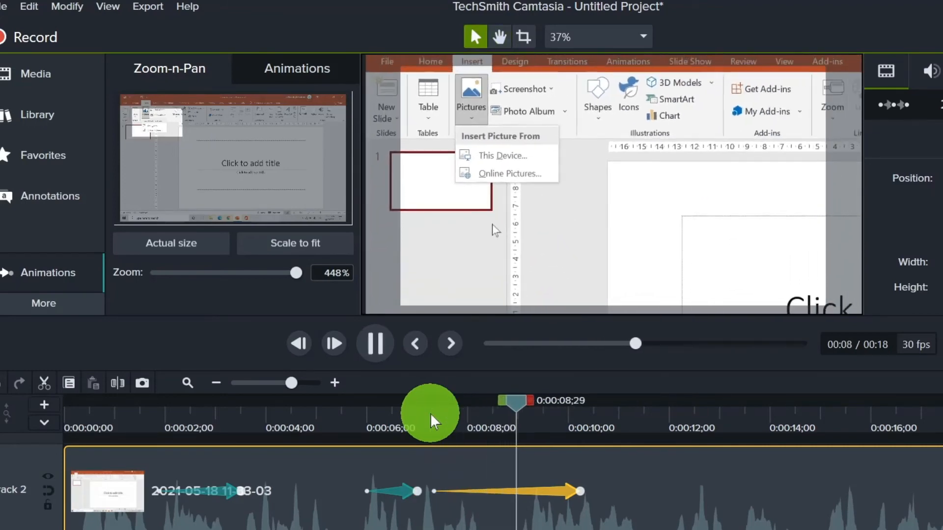
pyautogui.press('space')
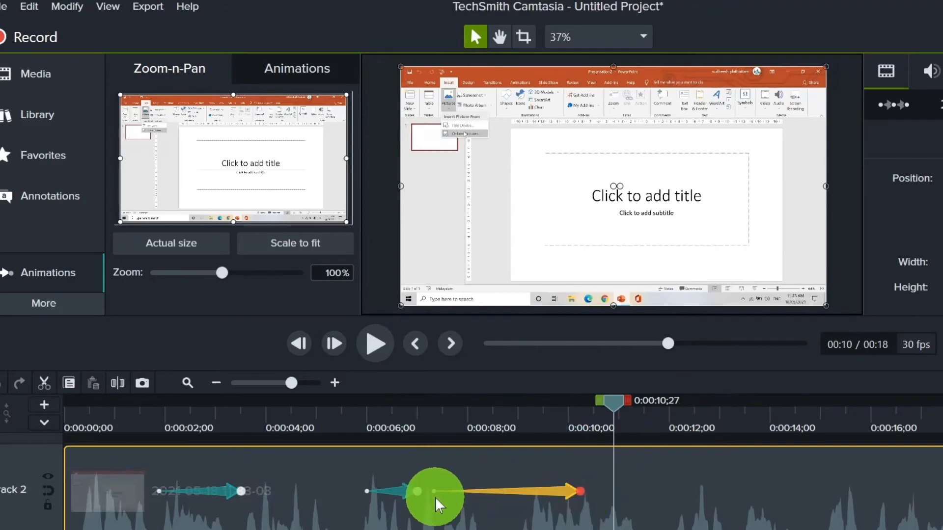
# Step: Shorten the zoom-out animation to 29 frames and move it so that it starts at about 0:00:14;13
pyautogui.moveTo(434, 492); pyautogui.dragTo(829, 501)
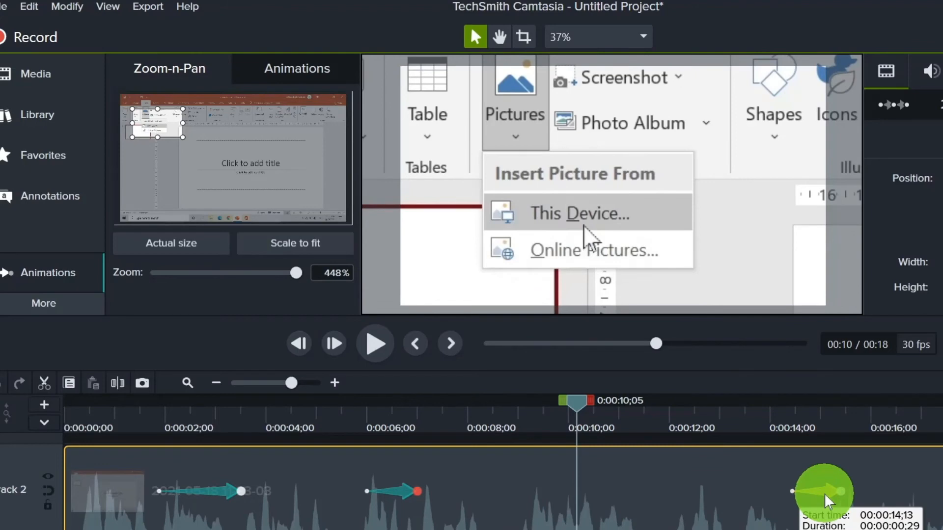
# Step: Hide the properties using the zoom-out animation's own options, and show them again
pyautogui.rightClick(829, 499)
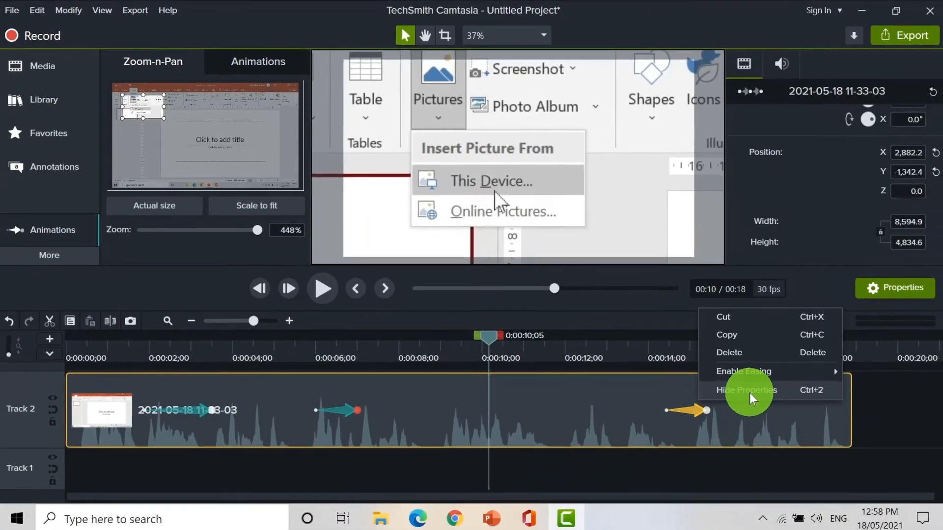
pyautogui.click(892, 468)
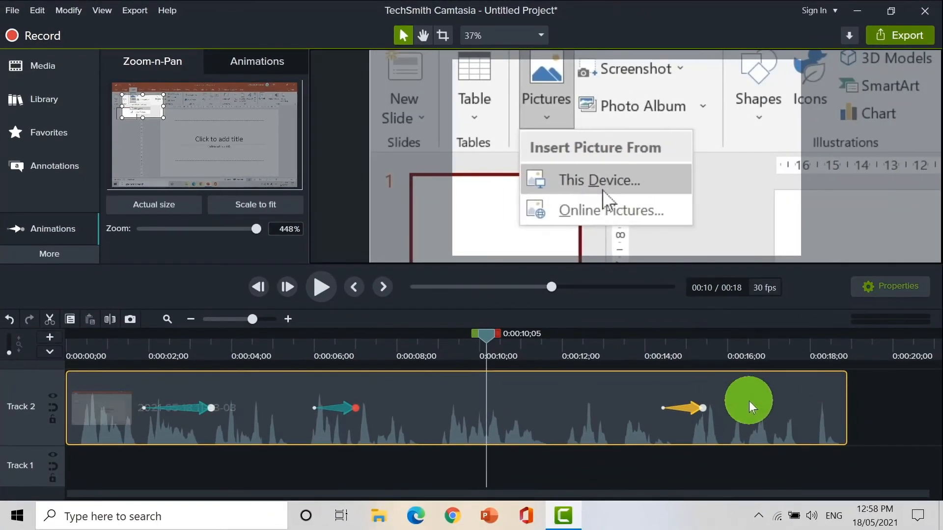
pyautogui.rightClick(683, 410)
pyautogui.click(718, 391)
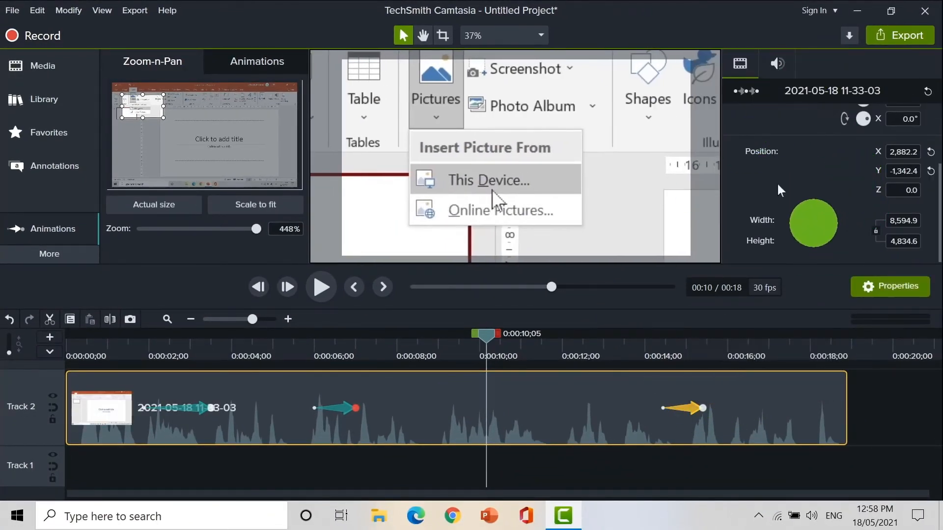
# Step: Move the playhead to the end of the zoom-out animation and review its available options and the clip's visual properties
pyautogui.click(696, 417)
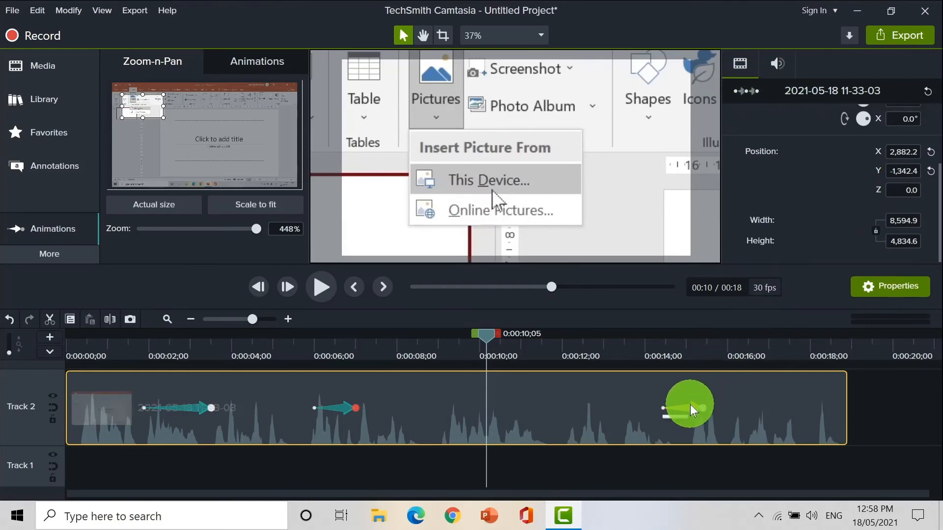
pyautogui.doubleClick(690, 406)
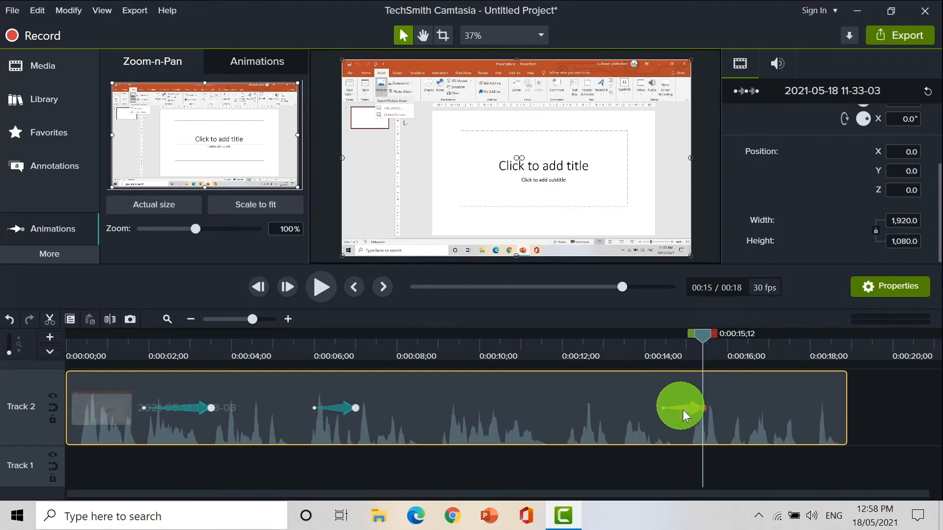
pyautogui.rightClick(710, 409)
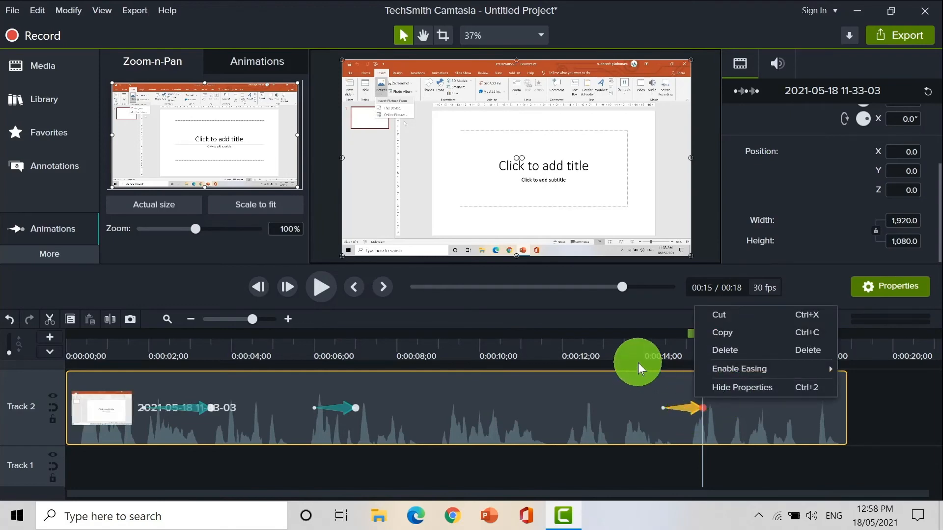
pyautogui.click(817, 159)
pyautogui.scroll(2, 817, 159)
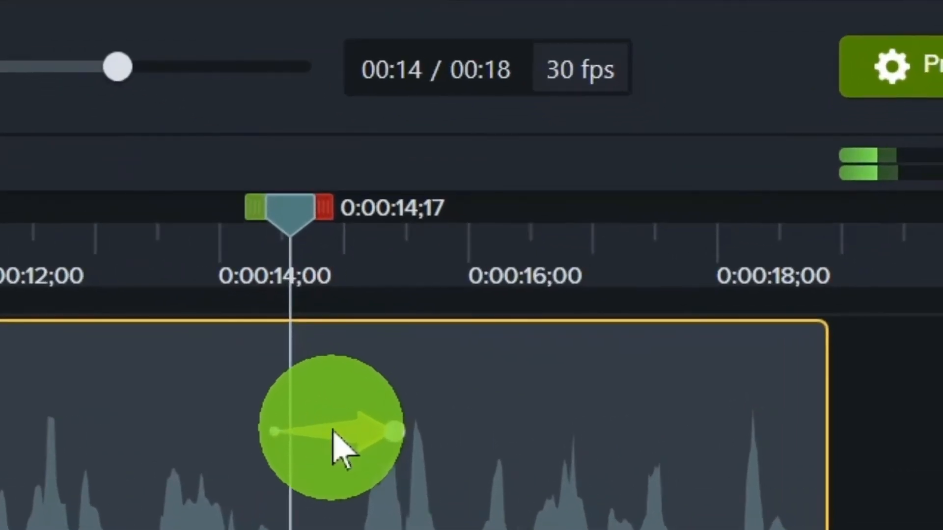
# Step: Set the zoom-out animation's easing to Bounce and replay the animation from just before its start
pyautogui.rightClick(334, 432)
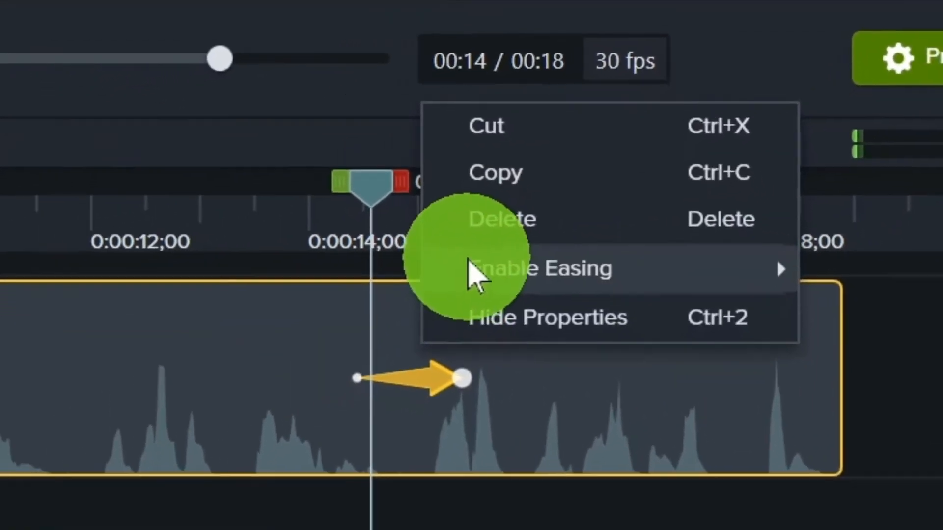
pyautogui.moveTo(402, 304)
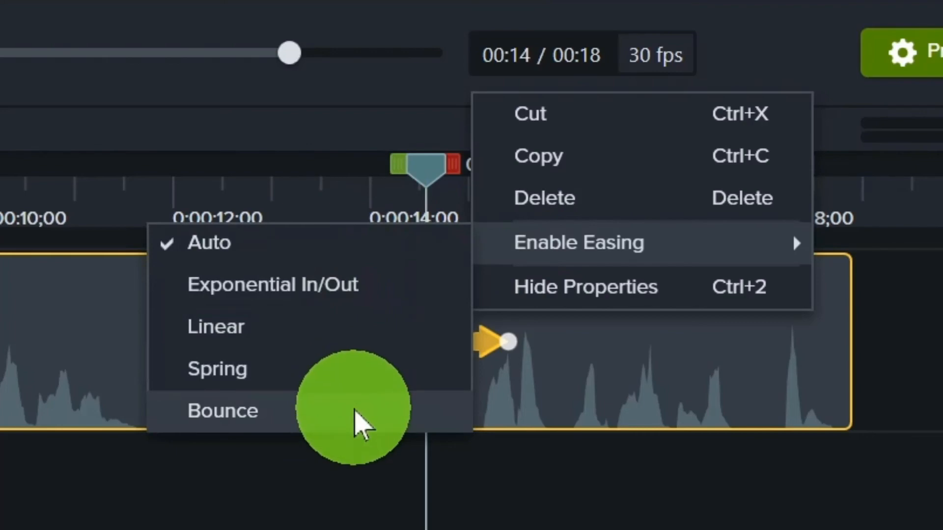
pyautogui.click(356, 414)
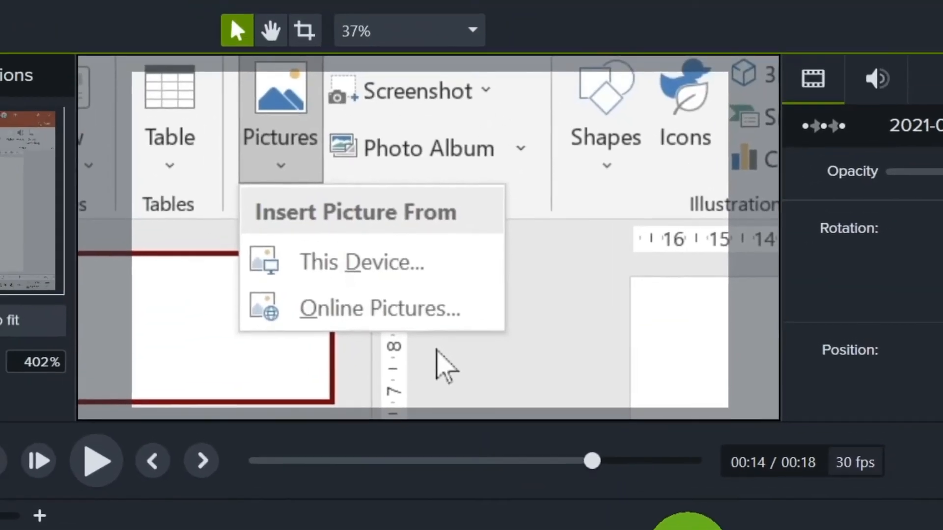
pyautogui.moveTo(688, 529); pyautogui.dragTo(656, 529)
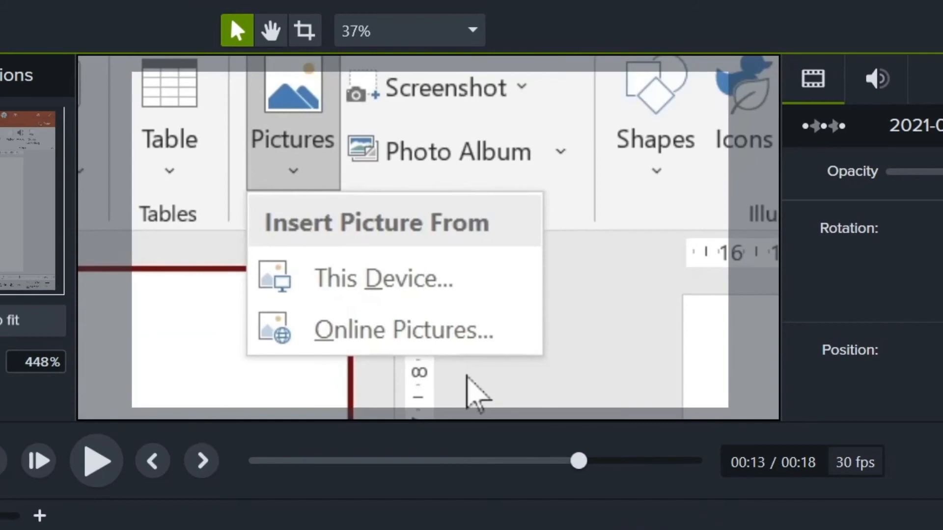
pyautogui.press('space')
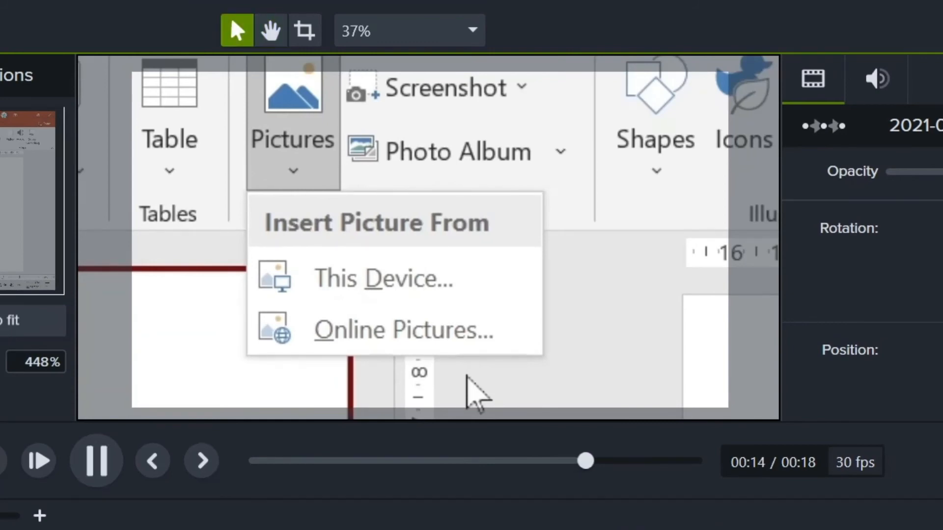
pyautogui.press('space')
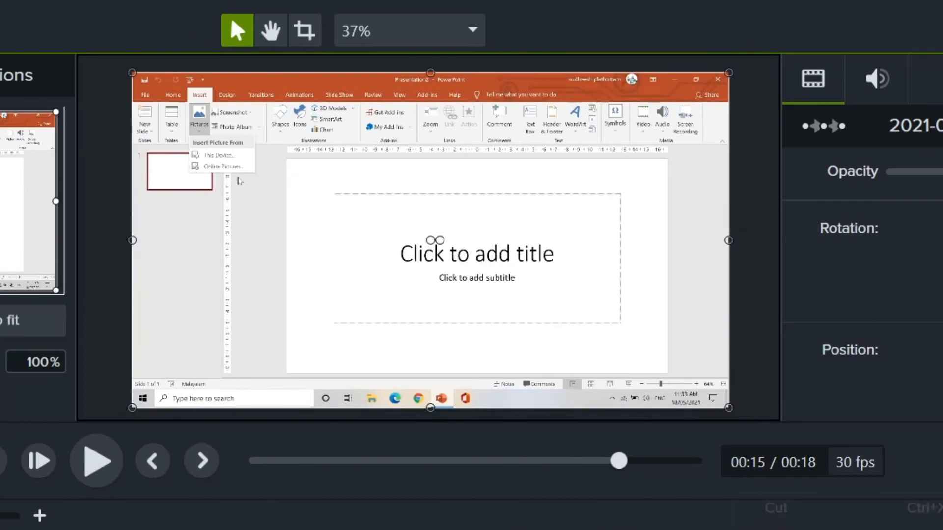
# Step: Change the zoom-out animation's easing to Spring and replay it from about 0:00:14;07
pyautogui.moveTo(716, 524)
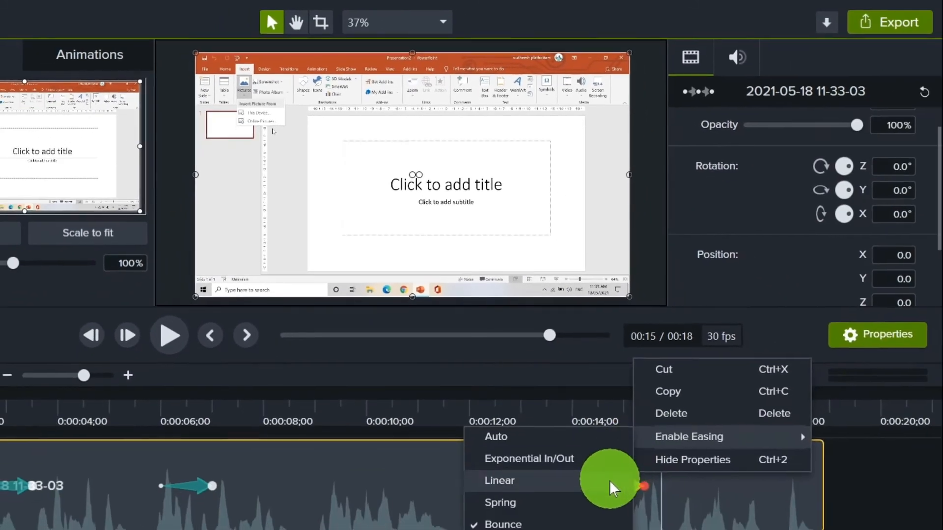
pyautogui.click(603, 504)
pyautogui.click(584, 402)
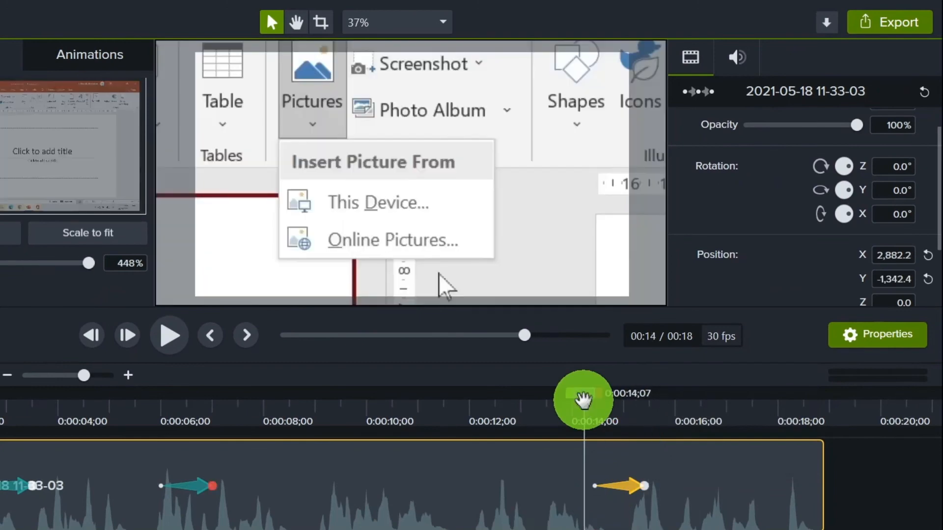
pyautogui.press('space')
# Step: Set the zoom-out animation's easing back to Auto, then view its options once more and dismiss them
pyautogui.click(624, 488)
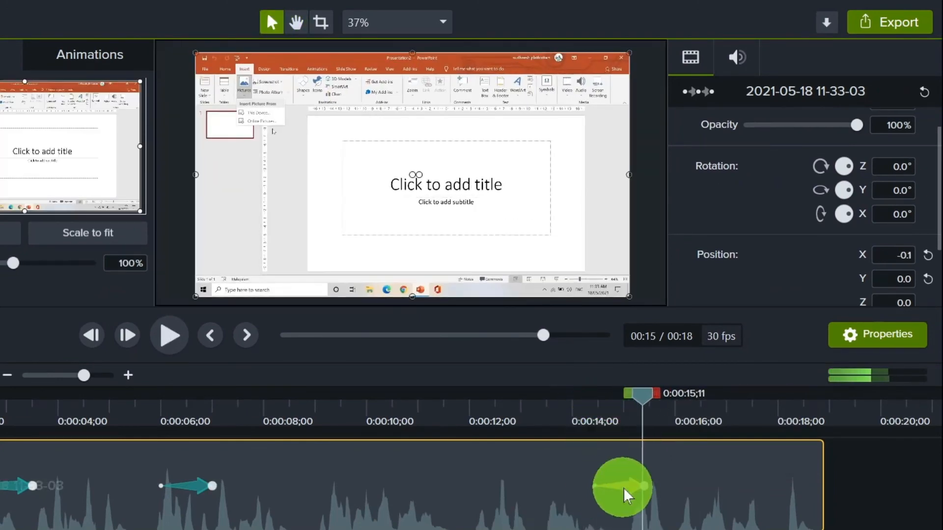
pyautogui.rightClick(624, 488)
pyautogui.moveTo(650, 440)
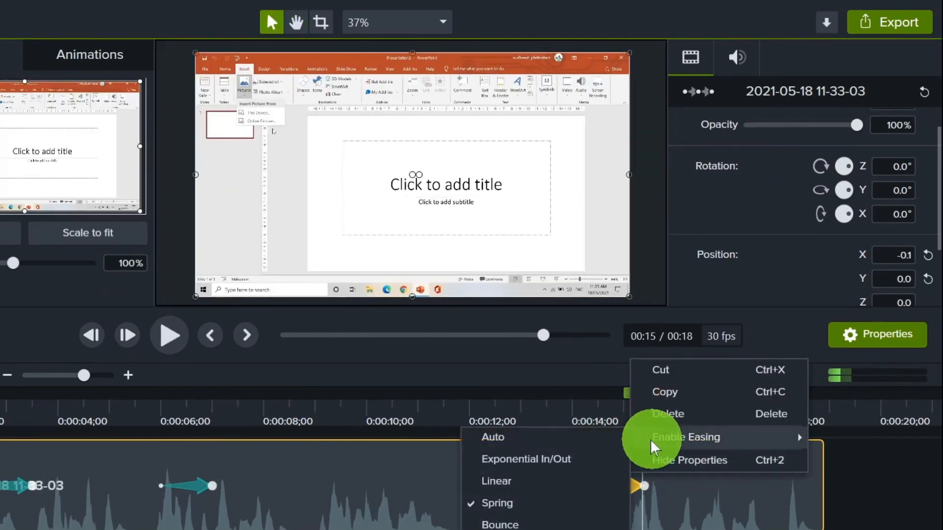
pyautogui.click(605, 445)
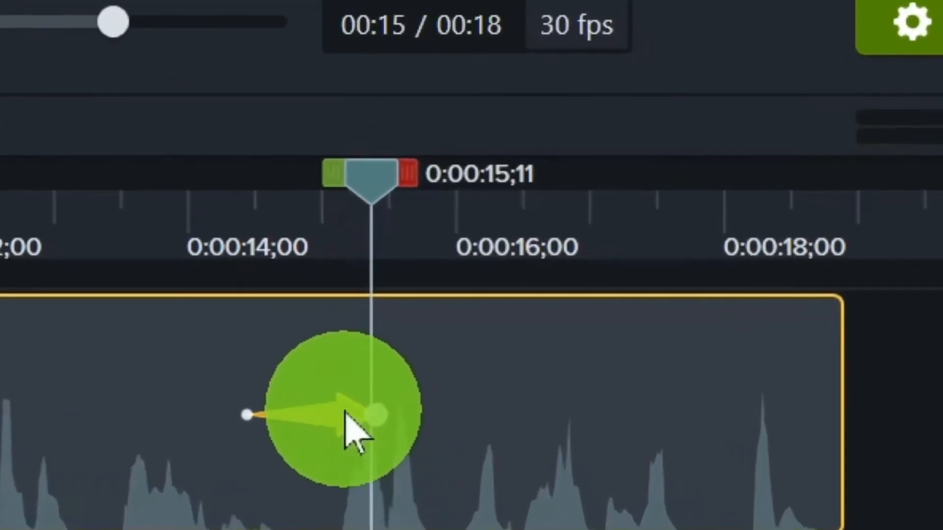
pyautogui.rightClick(632, 486)
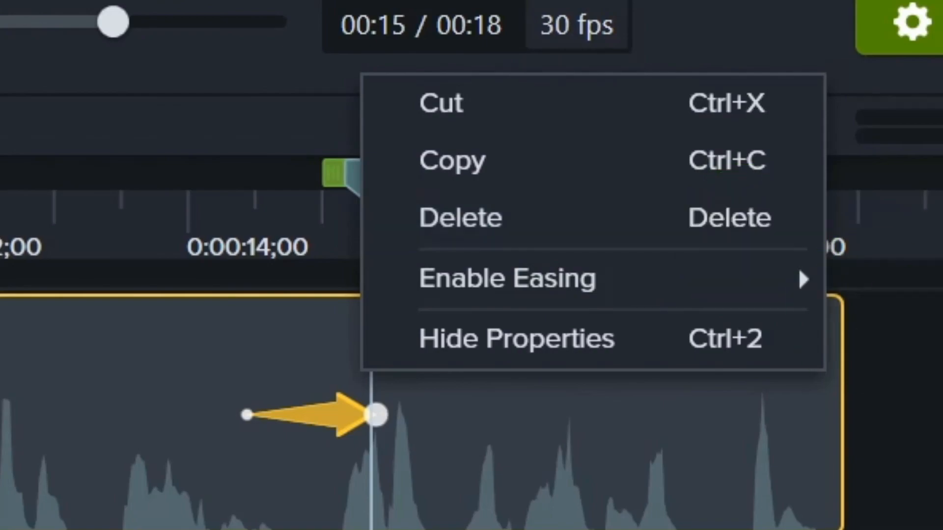
pyautogui.press('Escape')
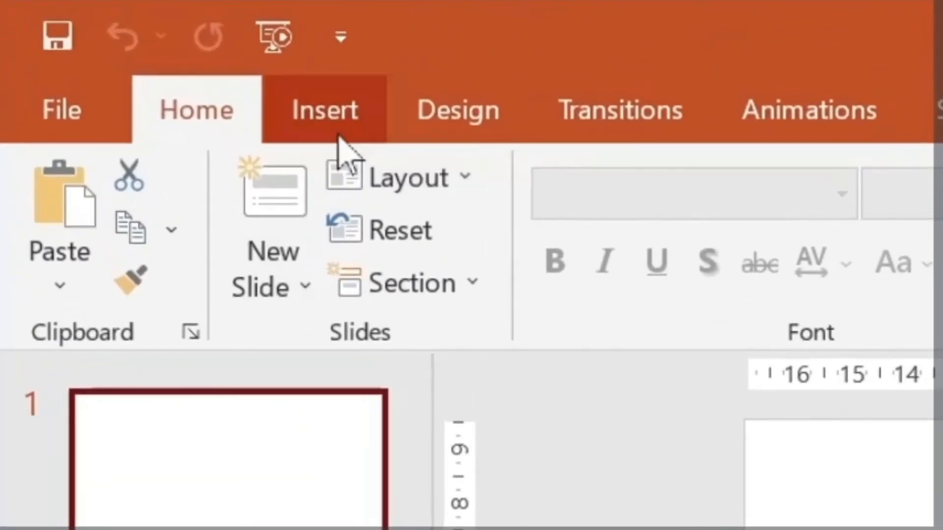
pyautogui.click(338, 137)
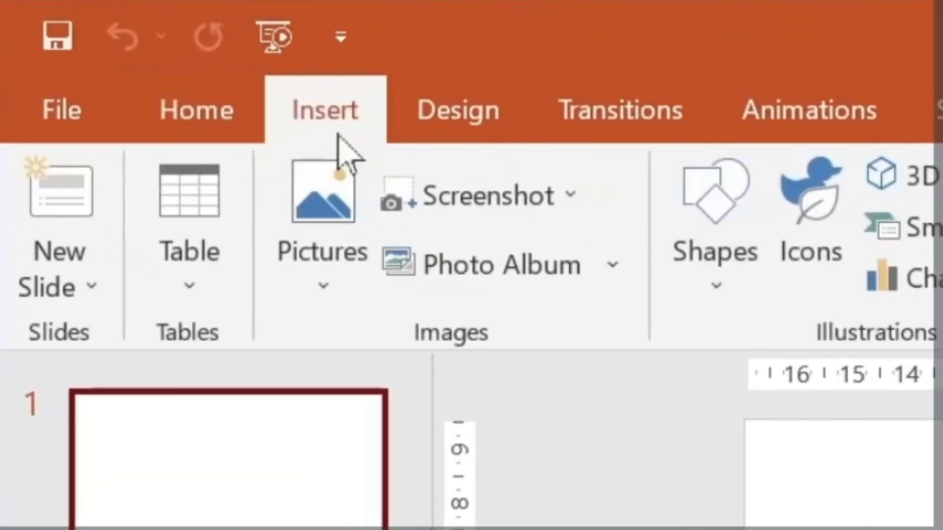